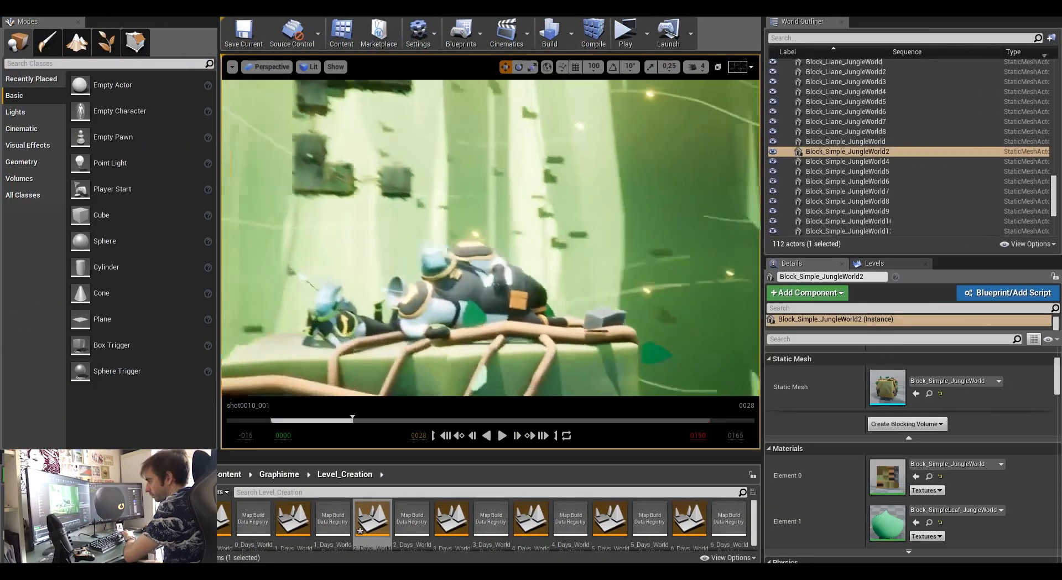
- Select the larger astronaut, Kaiten_RIG, and check its animation settings, keeping the animation mode on Use Animation Asset
right_drag(491, 238, 506, 213)
right_drag(594, 304, 515, 281)
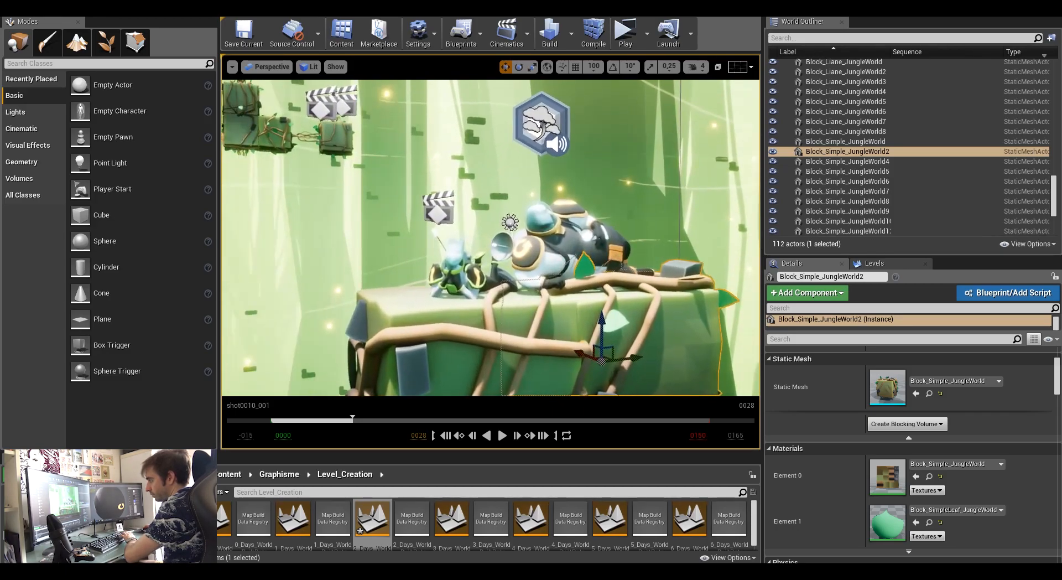
click(479, 272)
click(578, 250)
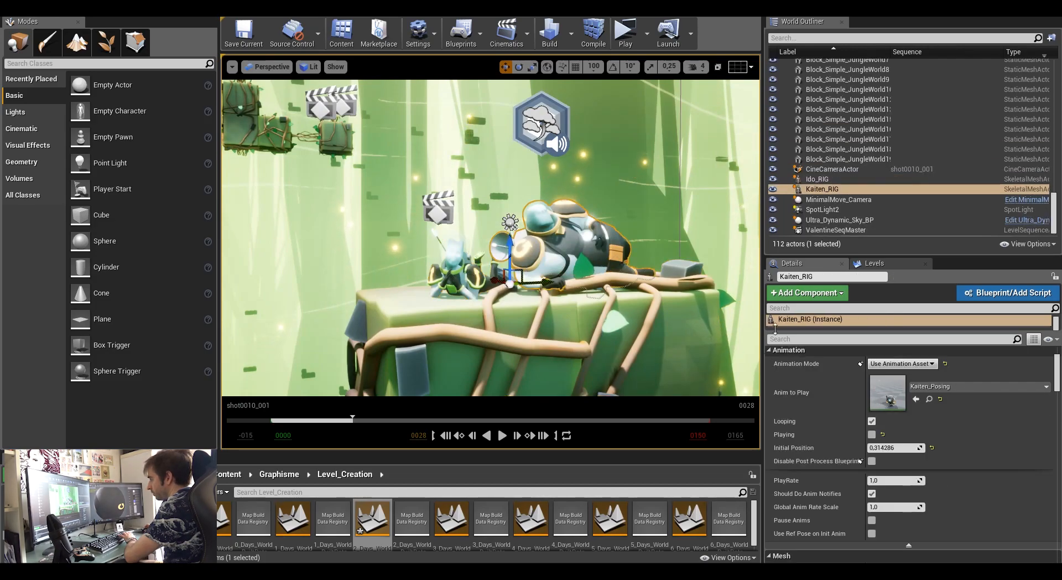
scroll(829, 401, up, 3)
click(900, 418)
click(901, 417)
click(901, 417)
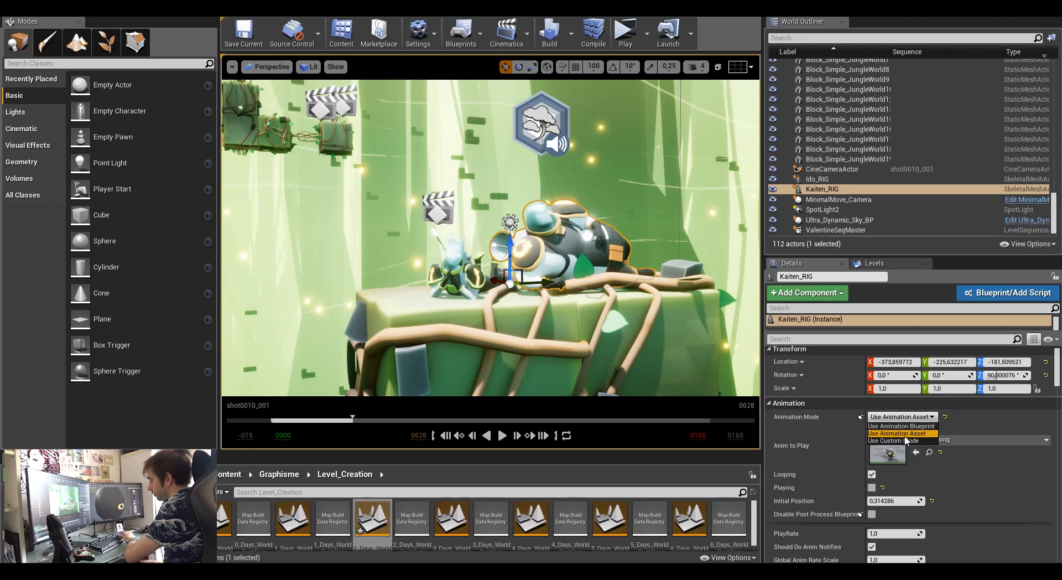
click(909, 433)
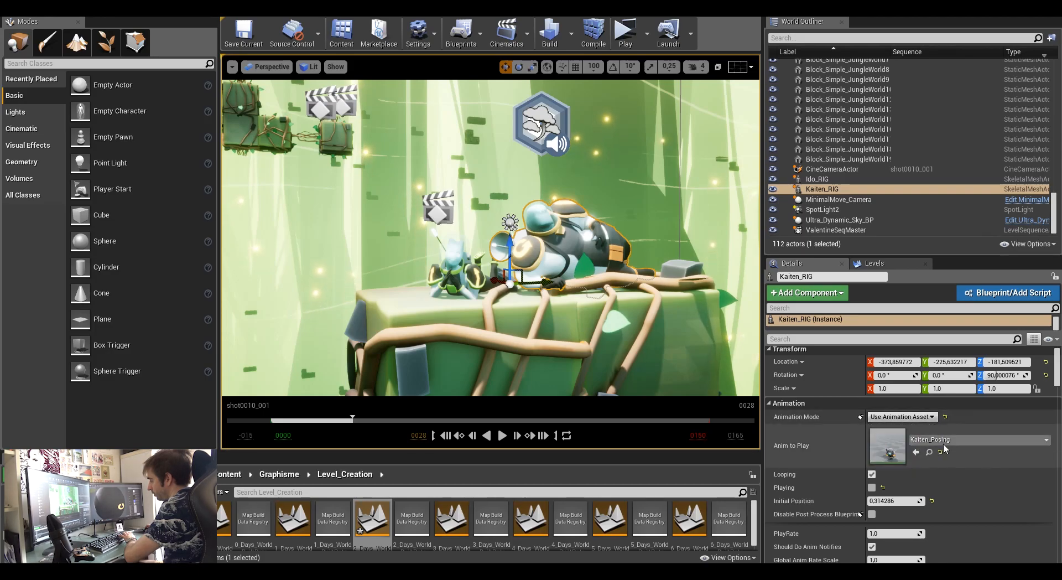
- Open the Kaiten_Posing animation, stop its playback and look through its poses from frame 0 to frame 14
double_click(890, 453)
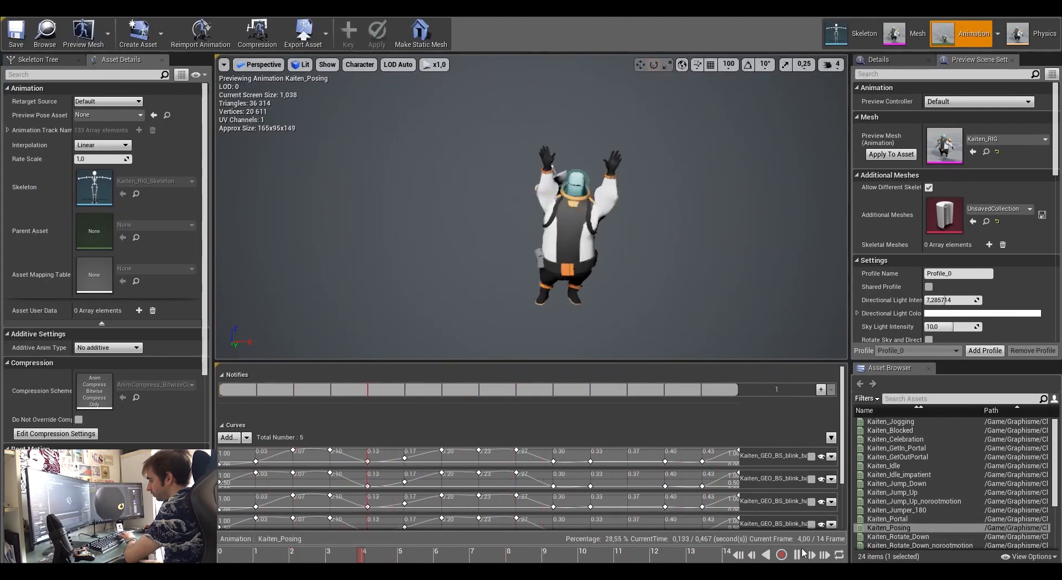
click(799, 553)
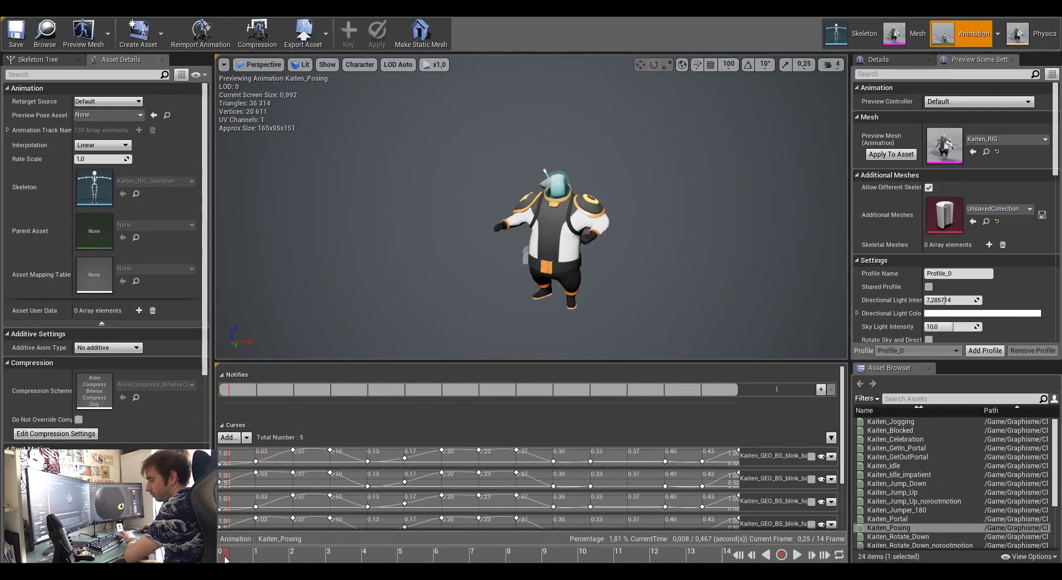
click(255, 559)
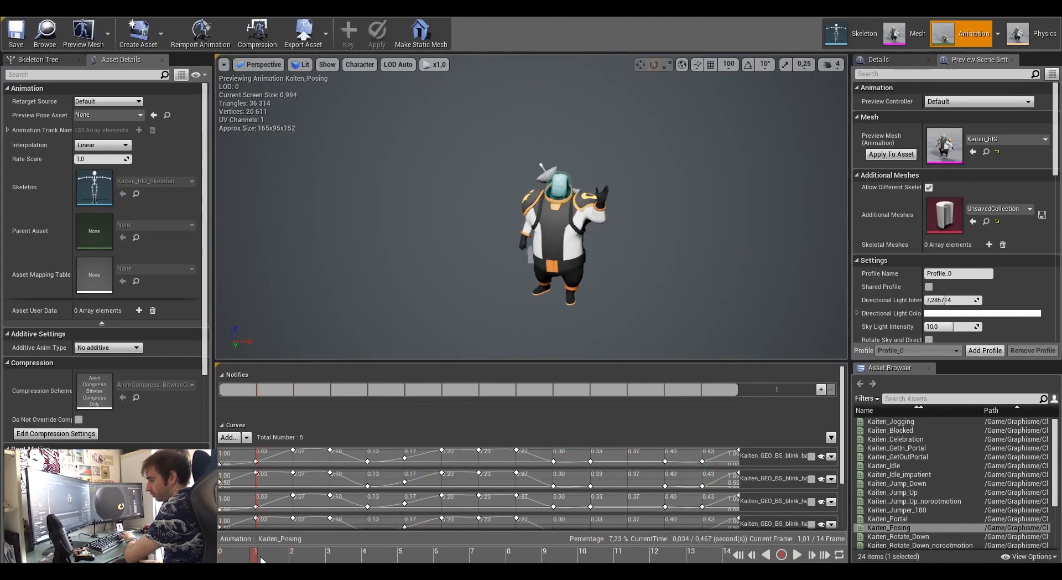
click(288, 560)
click(329, 558)
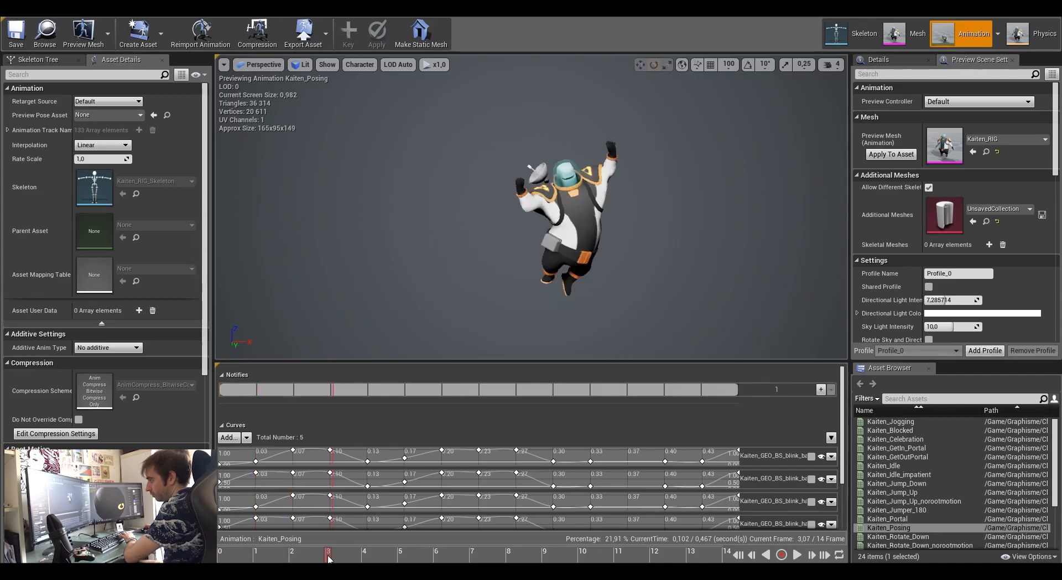
click(365, 559)
click(400, 558)
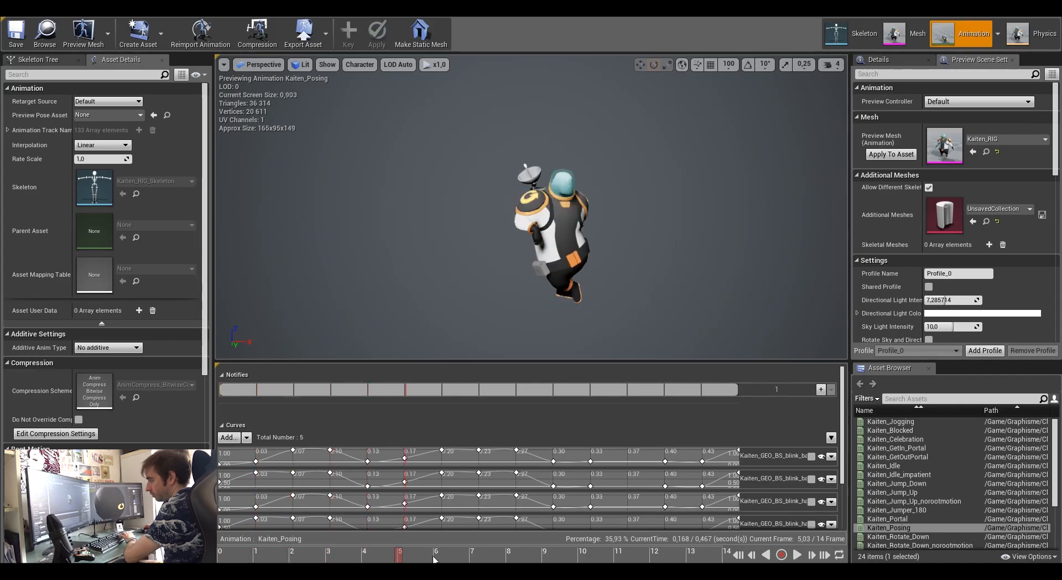
click(435, 558)
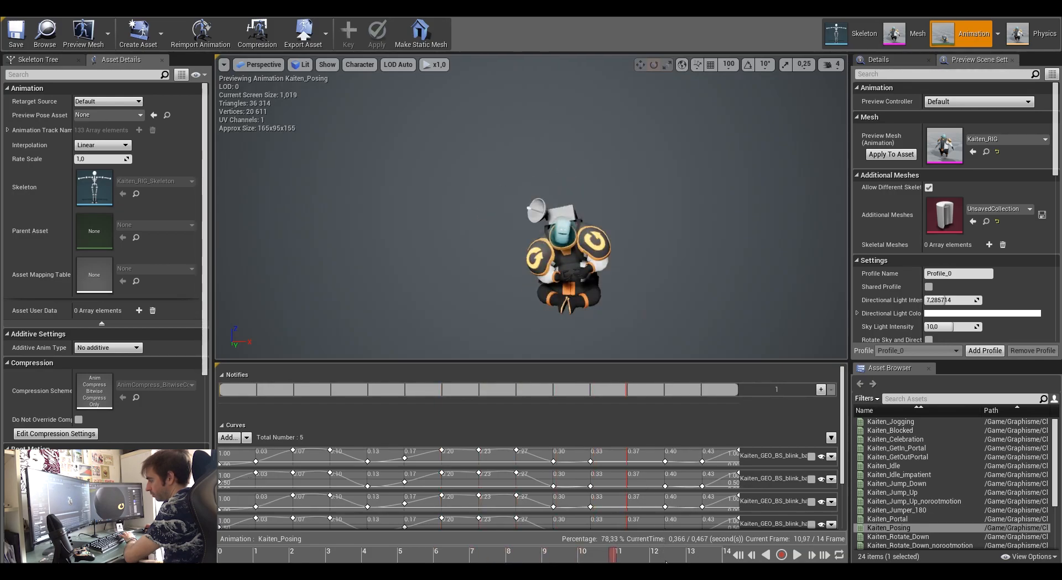
click(652, 559)
click(684, 558)
drag(221, 556, 722, 556)
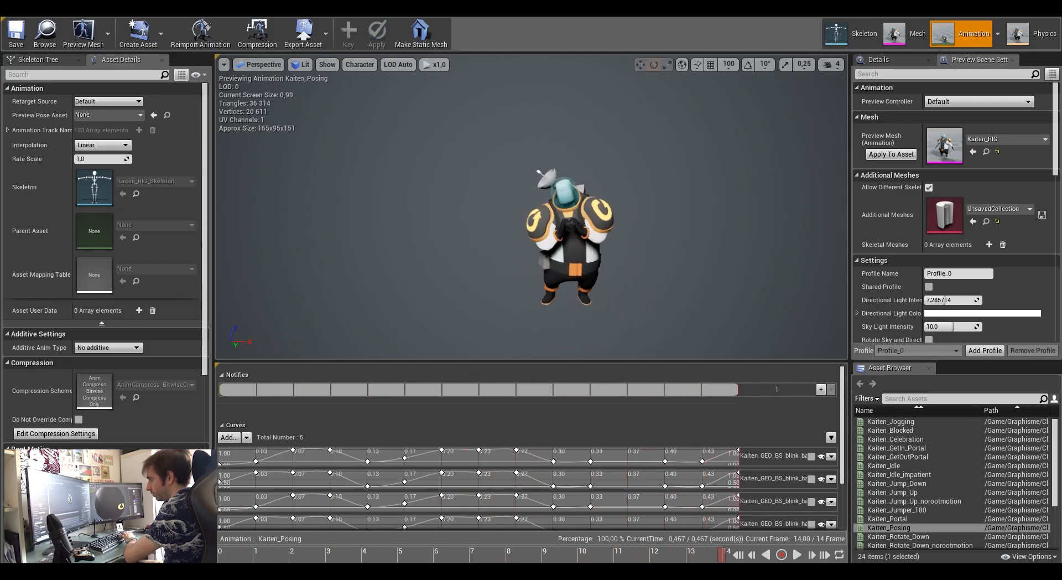
right_drag(678, 332, 658, 194)
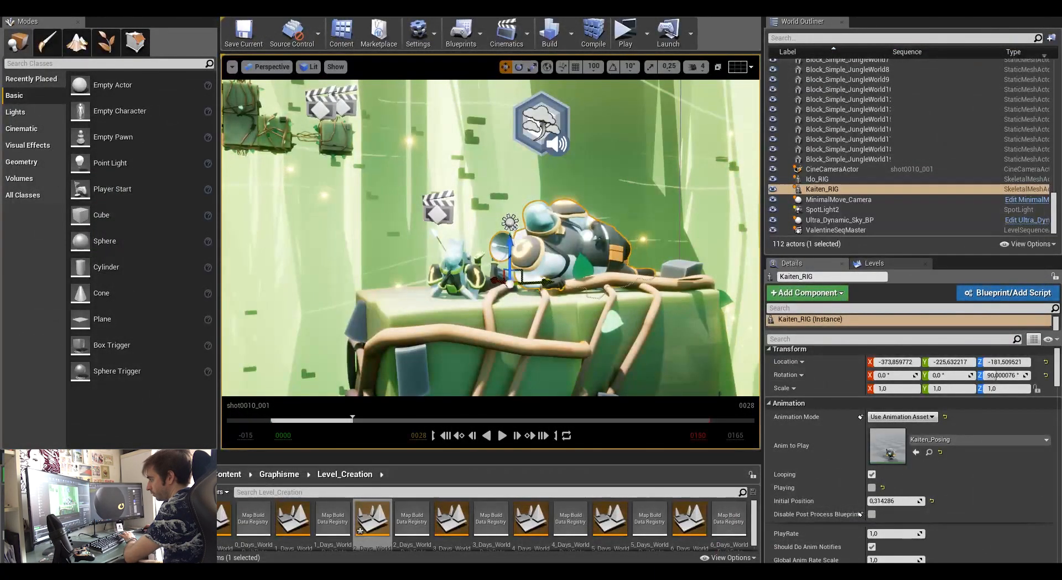
- Select the Wind_Fx actor in the scene and check the list of loaded levels and the actor's details
click(455, 272)
right_drag(586, 260, 445, 215)
click(515, 244)
right_drag(526, 282, 527, 282)
click(526, 282)
click(869, 268)
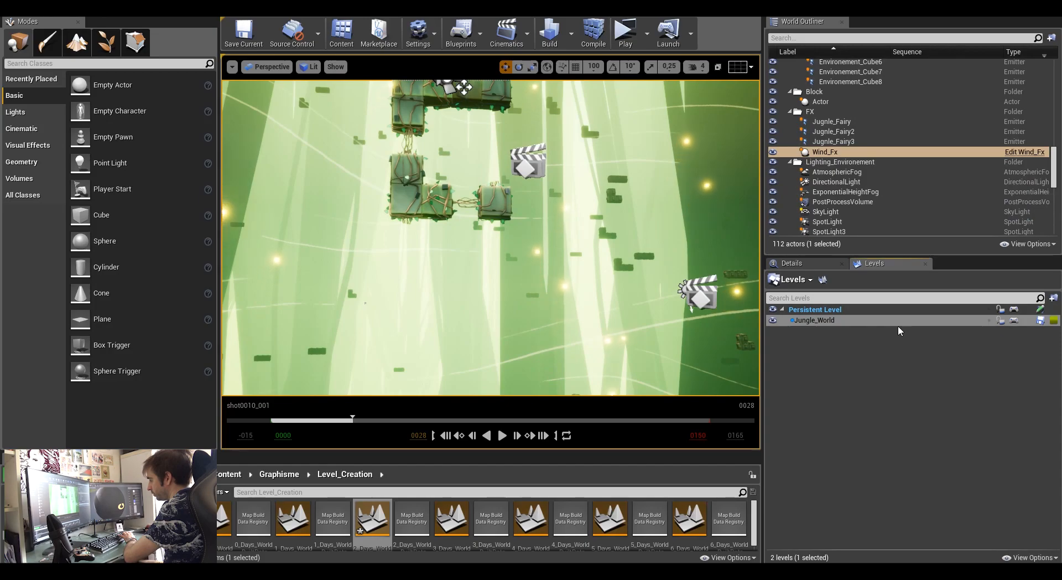
click(822, 266)
right_drag(365, 167, 380, 180)
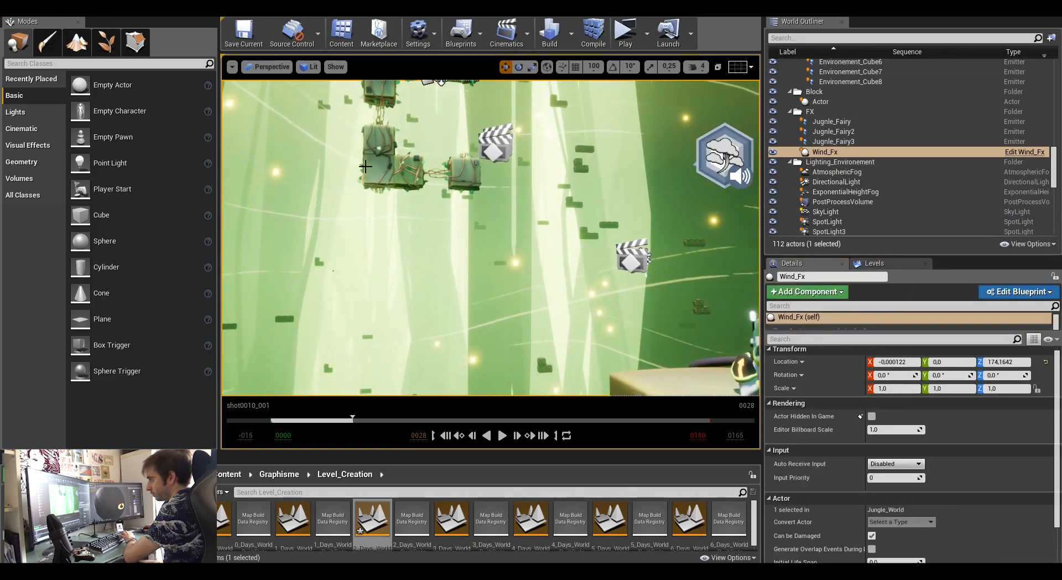
- Select the Block_Simple_JungleWorld block beneath the characters and frame it in the viewport
click(365, 166)
key(f)
right_drag(583, 328, 621, 326)
key(s)
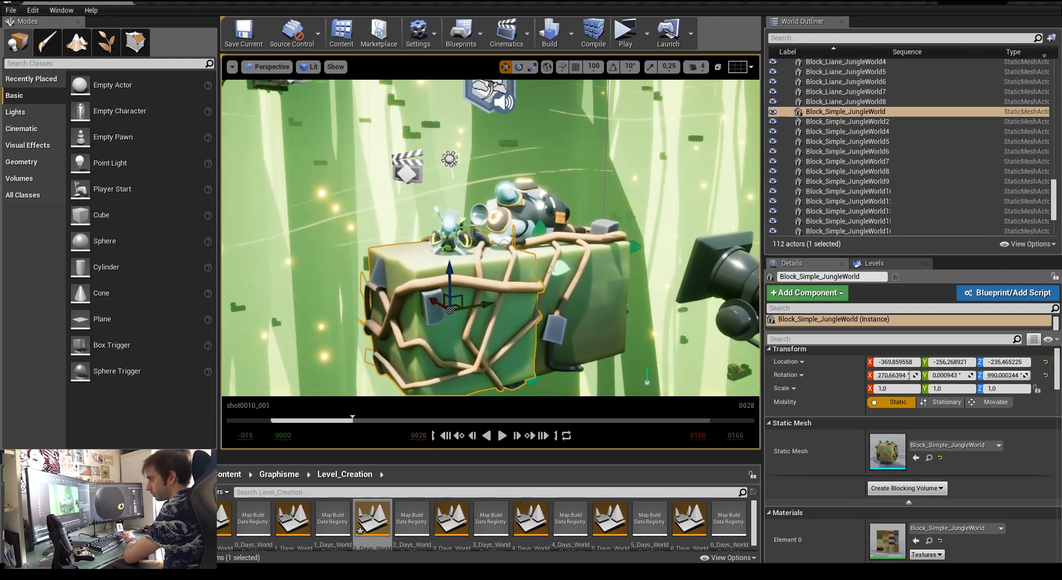
- Inspect the Jugnle_Fairy2 and Jugnle_Fairy particle emitters in the FX folder and their effect around the characters
click(347, 187)
right_drag(618, 233, 608, 205)
click(871, 133)
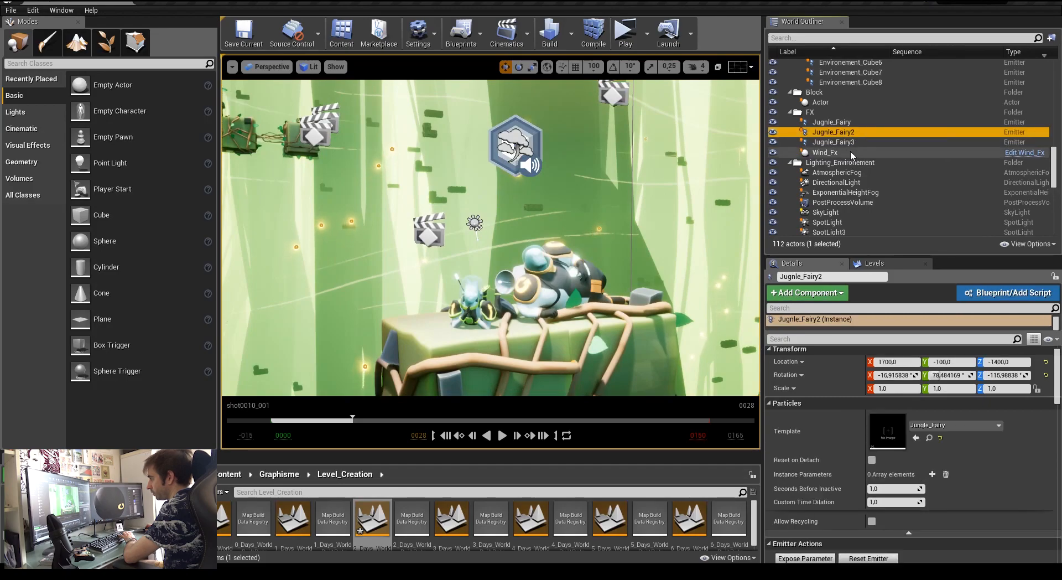
click(843, 128)
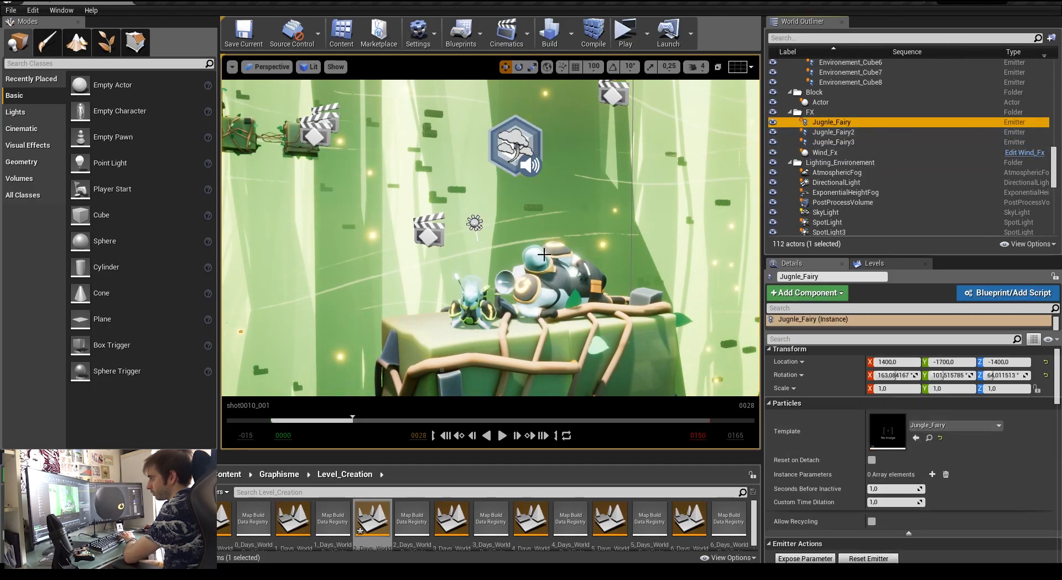
key(f)
mouse_move(546, 223)
right_down()
mouse_move(547, 247)
mouse_move(543, 221)
right_up()
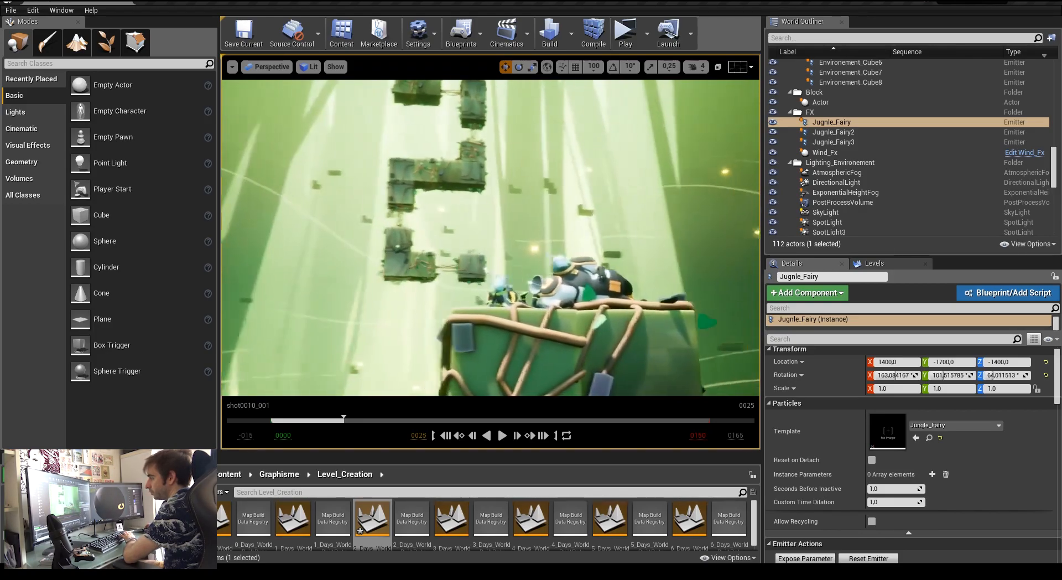
right_drag(491, 238, 491, 255)
right_drag(628, 180, 633, 175)
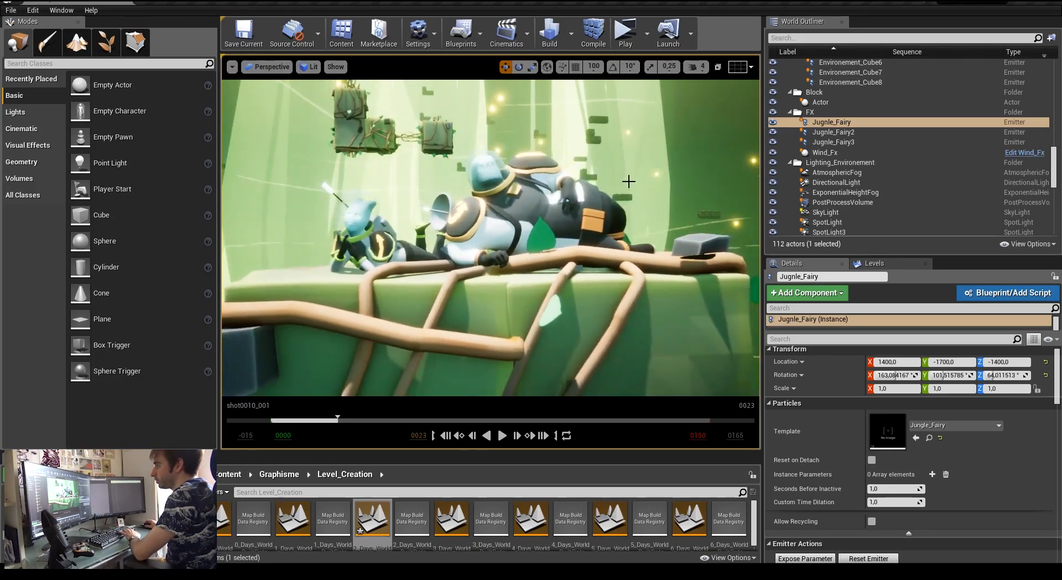
- Open the 2daysMaster sequence in a maximized Sequencer and enter its shot0010_001 shot at frame 9
click(528, 37)
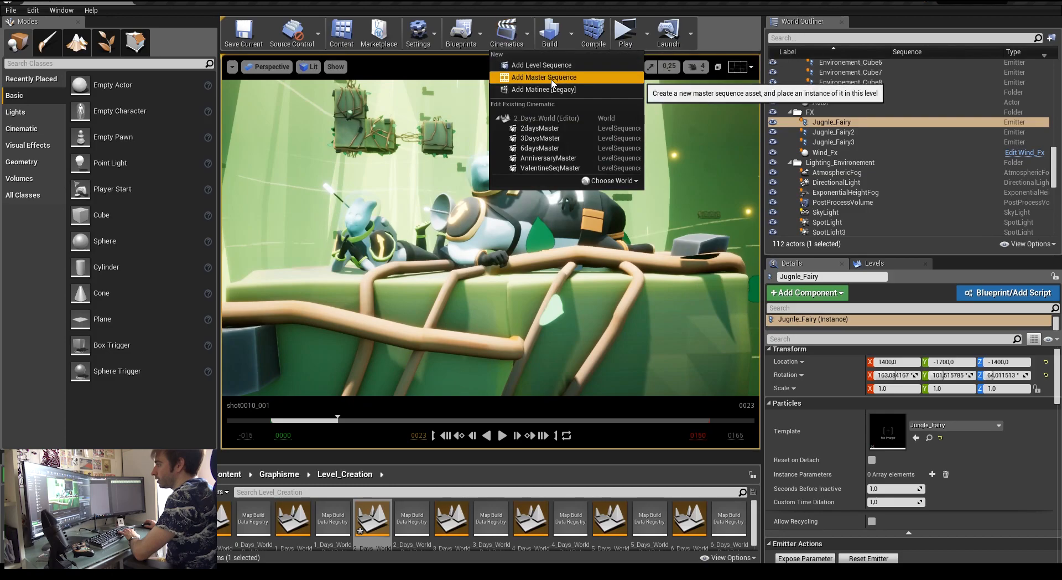
click(547, 130)
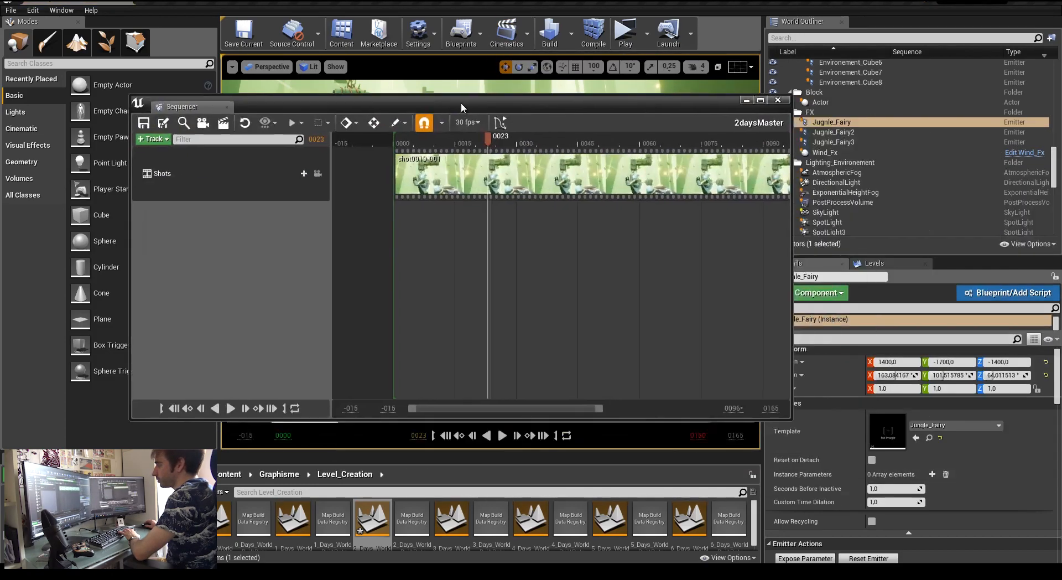
double_click(460, 102)
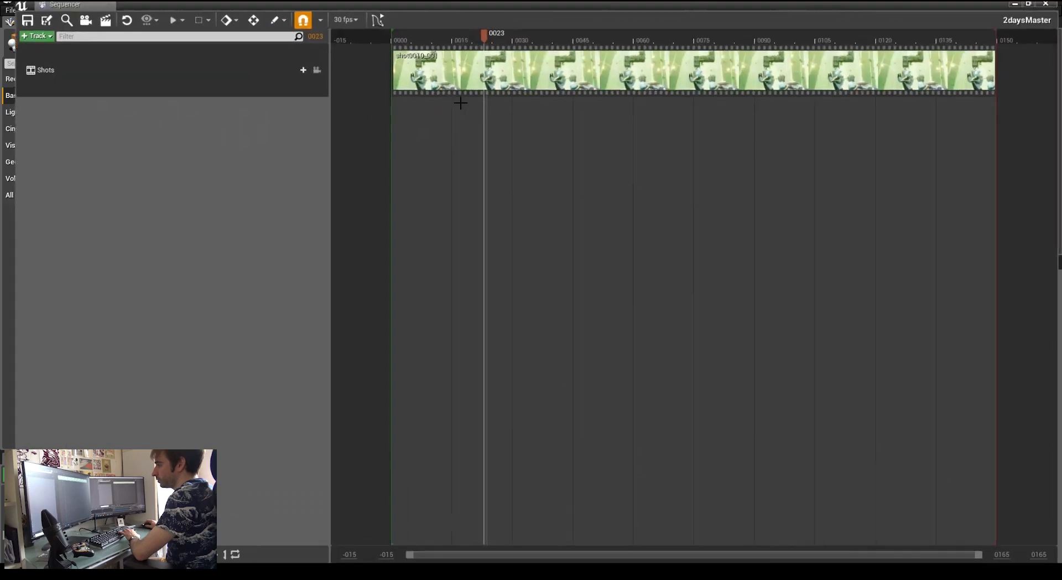
drag(480, 35, 420, 34)
double_click(438, 79)
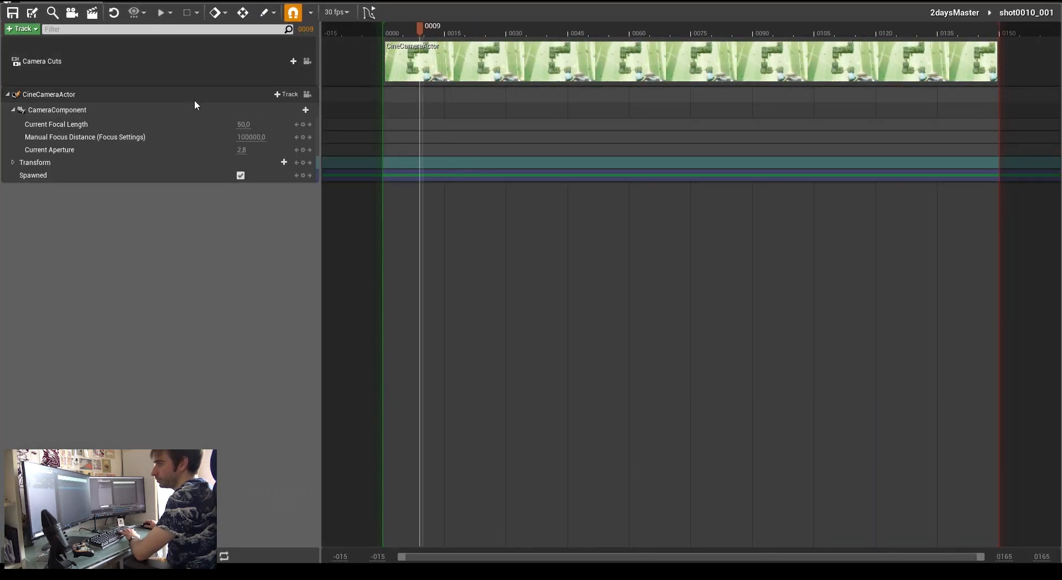
- Select the shot's CineCameraActor and pilot the viewport through it, keeping the Sequencer window clear of the view
click(180, 100)
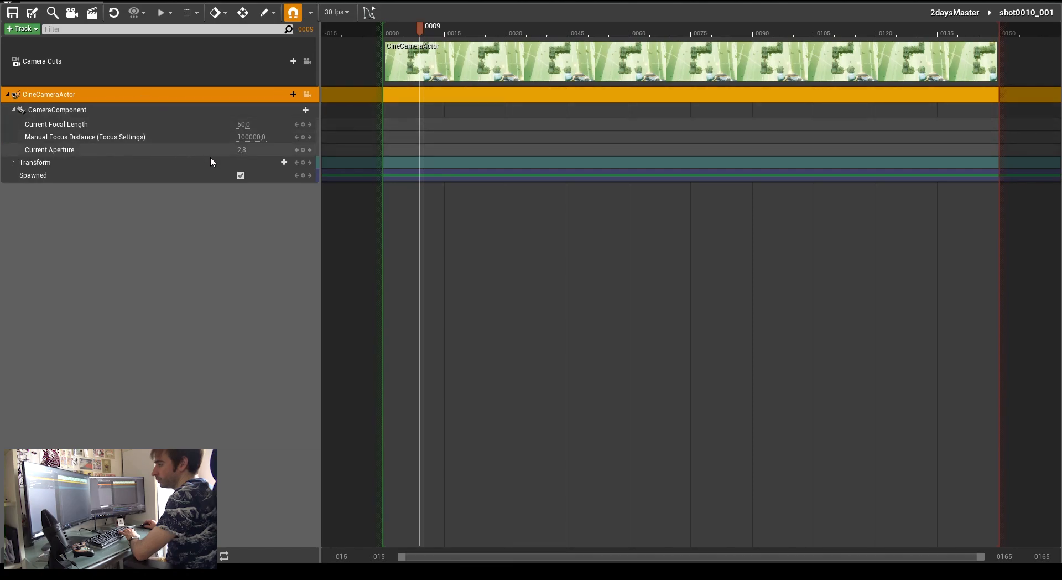
drag(404, 5, 770, 201)
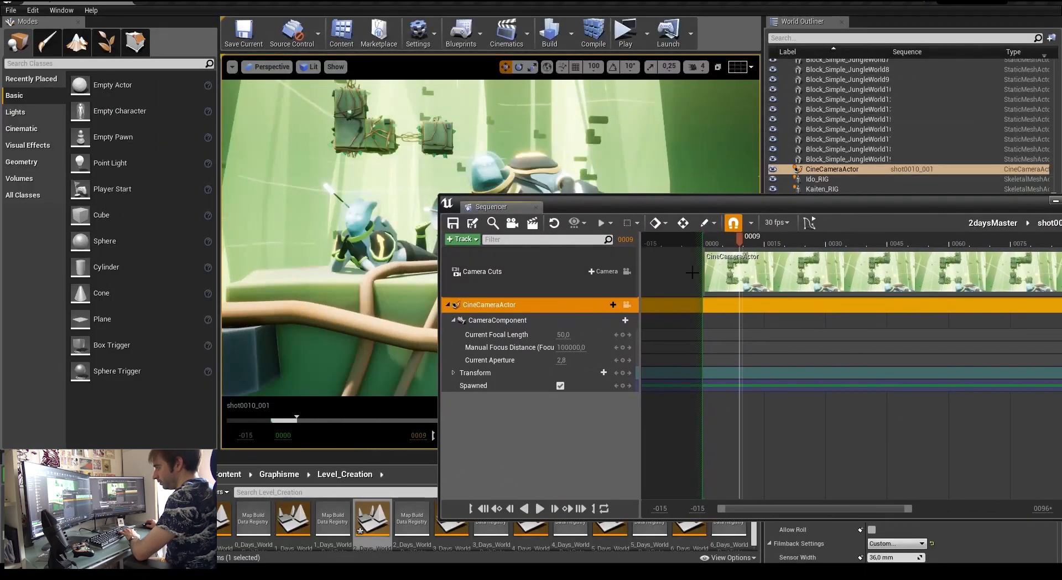
click(626, 304)
drag(621, 208, 841, 98)
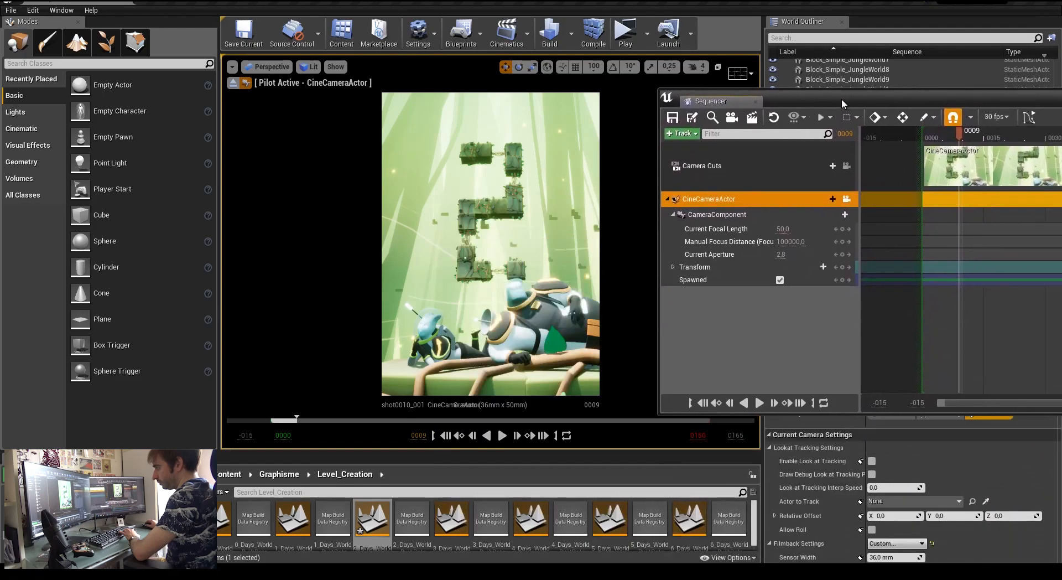
- Select the camera's CameraComponent and review its filmback, lens, focus and camera option settings
click(756, 216)
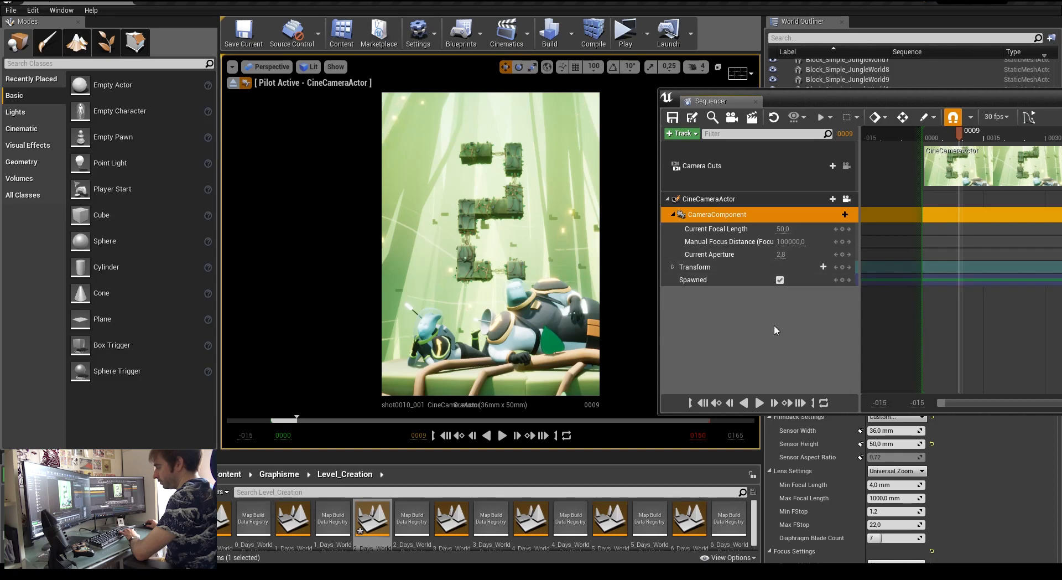
drag(866, 102, 1058, 135)
scroll(982, 460, down, 5)
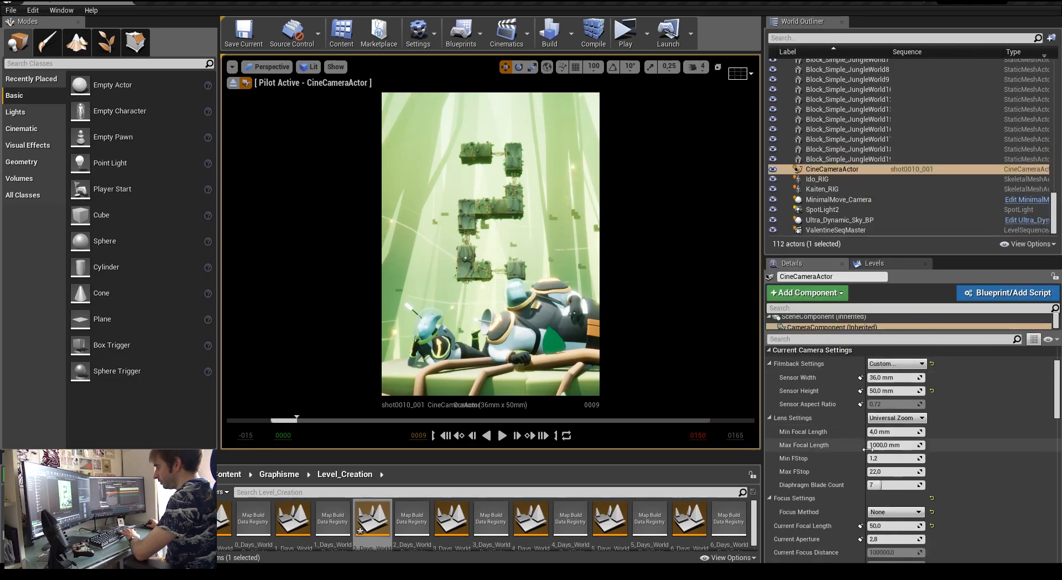
scroll(954, 440, down, 3)
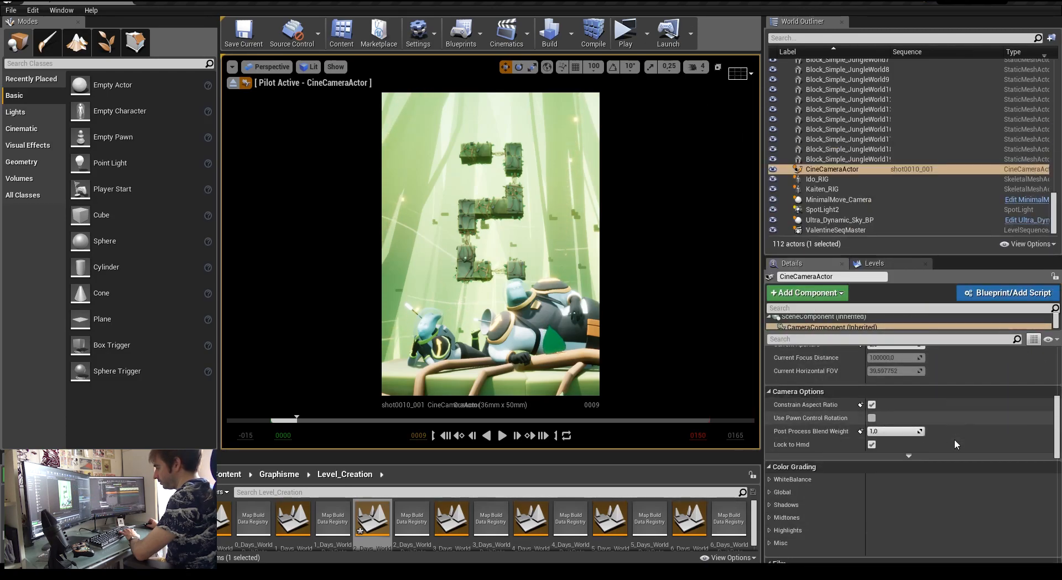
scroll(954, 445, up, 8)
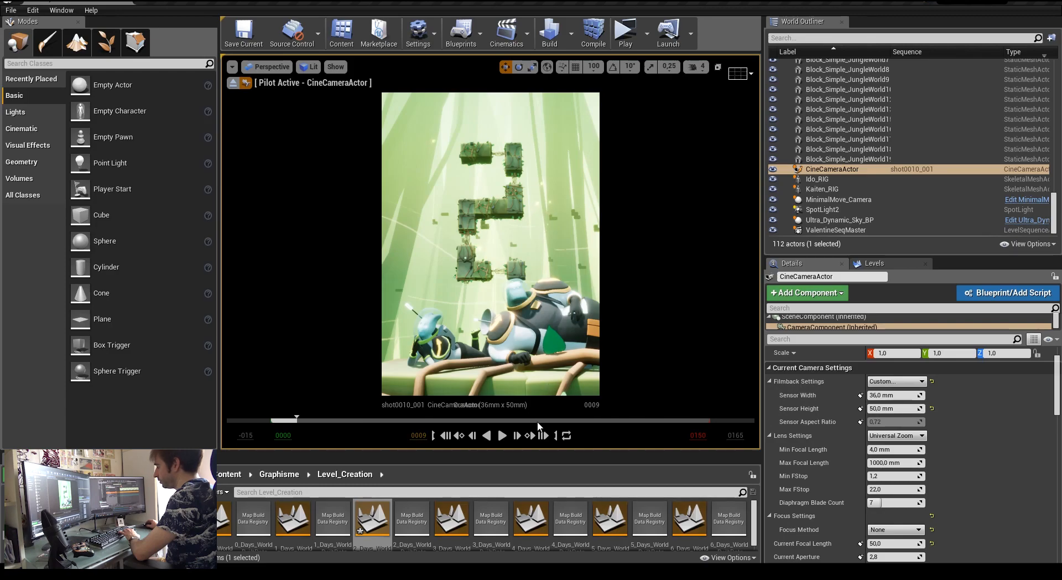
- Expand the Lighting_Environement folder and select the SpotLight to inspect its light settings
right_drag(490, 237, 451, 224)
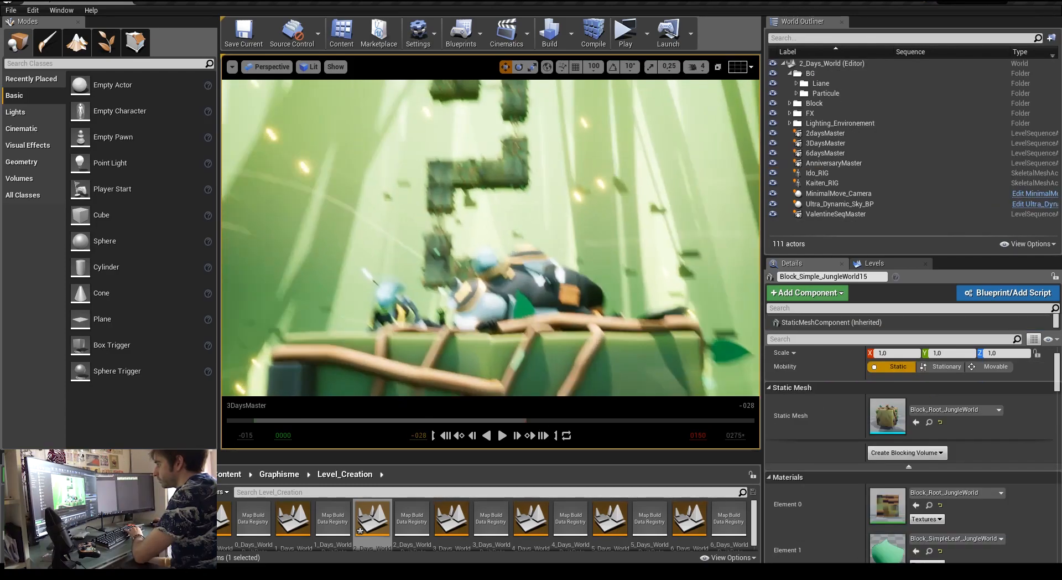
mouse_move(597, 202)
right_down()
mouse_move(586, 182)
mouse_move(598, 202)
right_up()
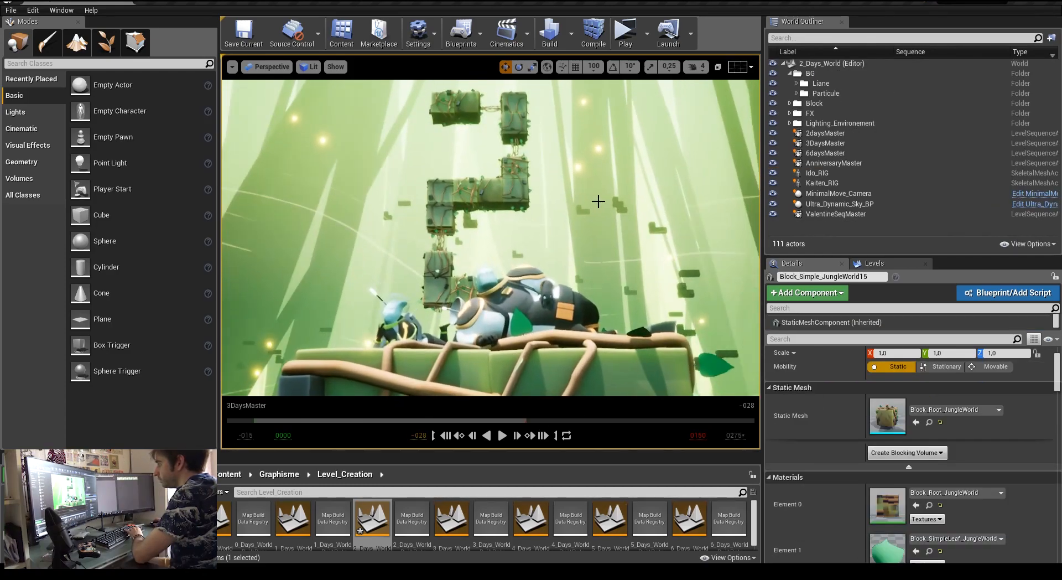
click(790, 124)
click(827, 185)
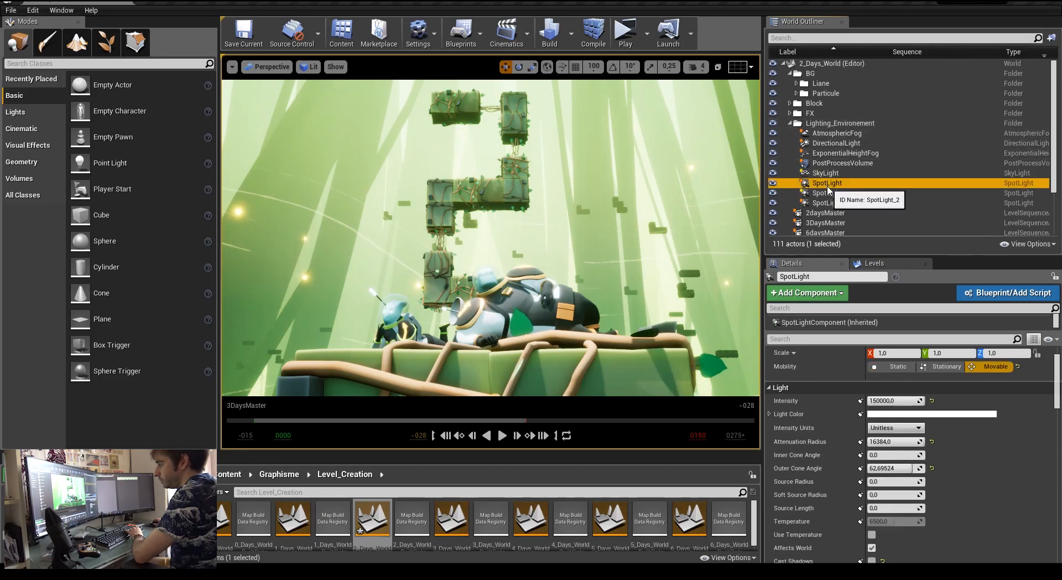
- Toggle the DirectionalLight's visibility off and on to compare the scene lighting, and select the SkyLight to inspect its settings
click(802, 143)
click(775, 146)
click(774, 146)
click(774, 146)
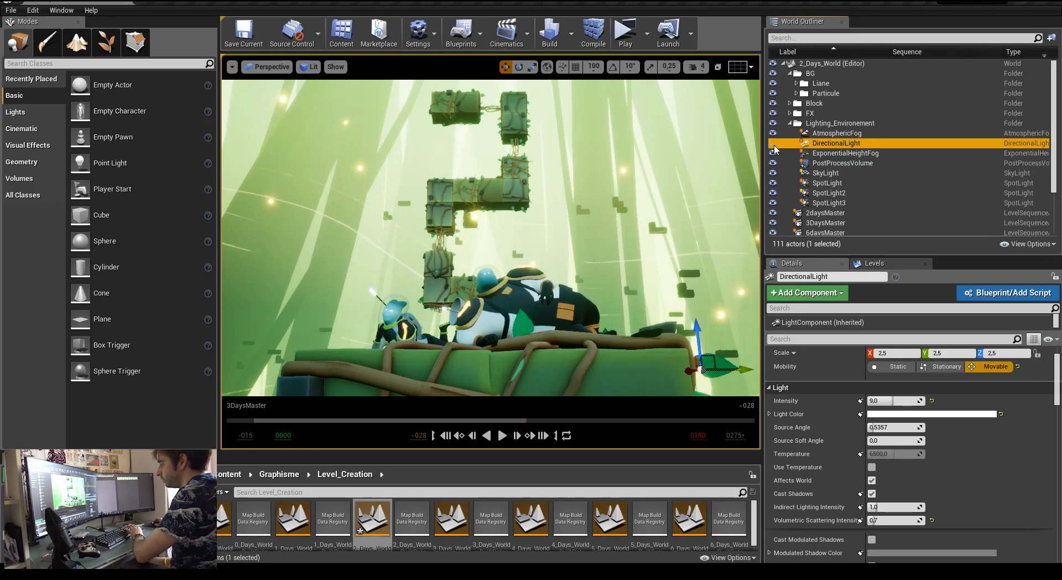
click(835, 173)
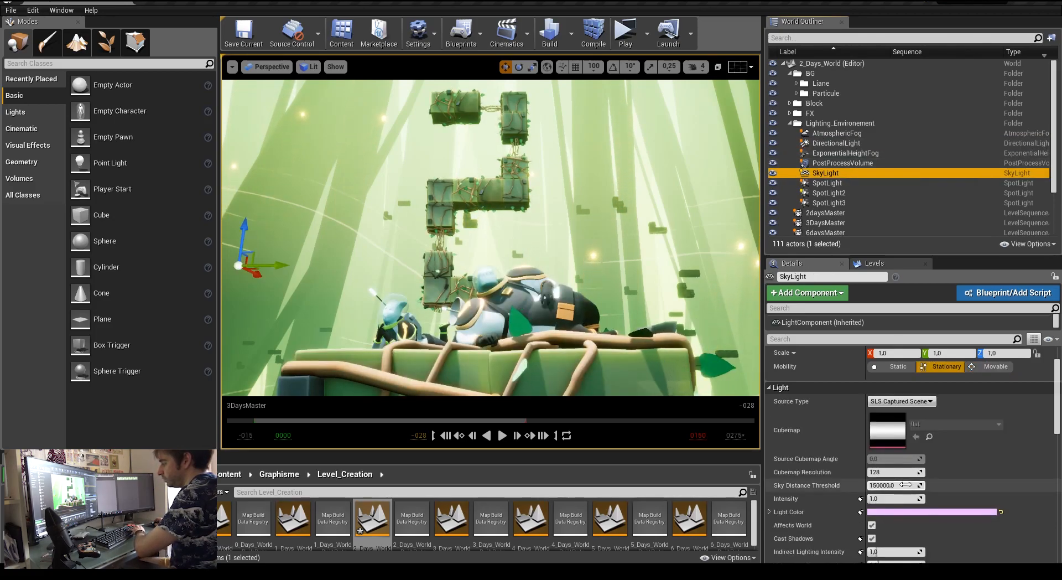
- Set the SkyLight's intensity to 0 and back to 1 to compare its effect on the scene
click(891, 498)
text(0)
key(Return)
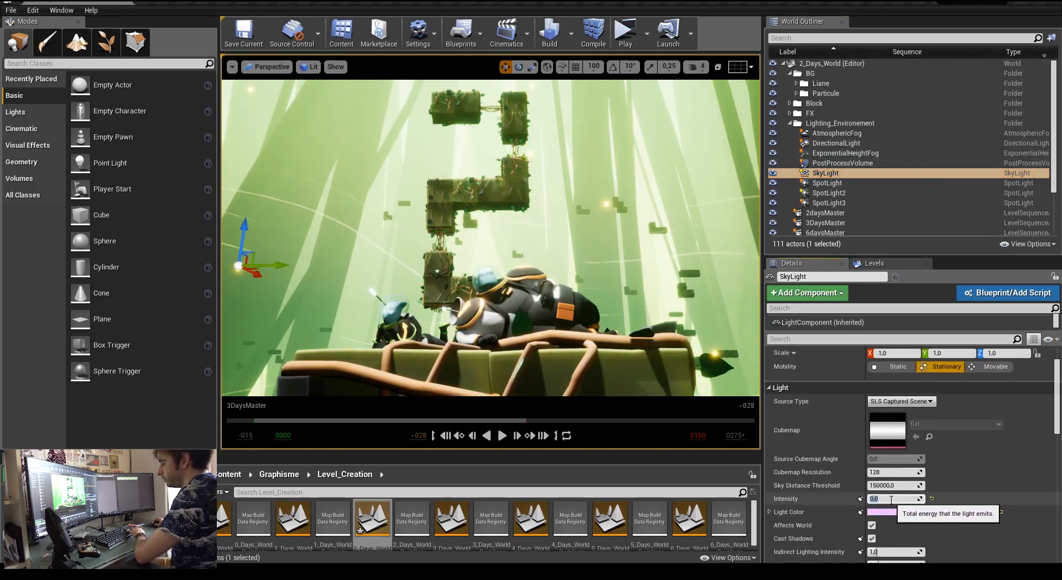
text(1)
key(Return)
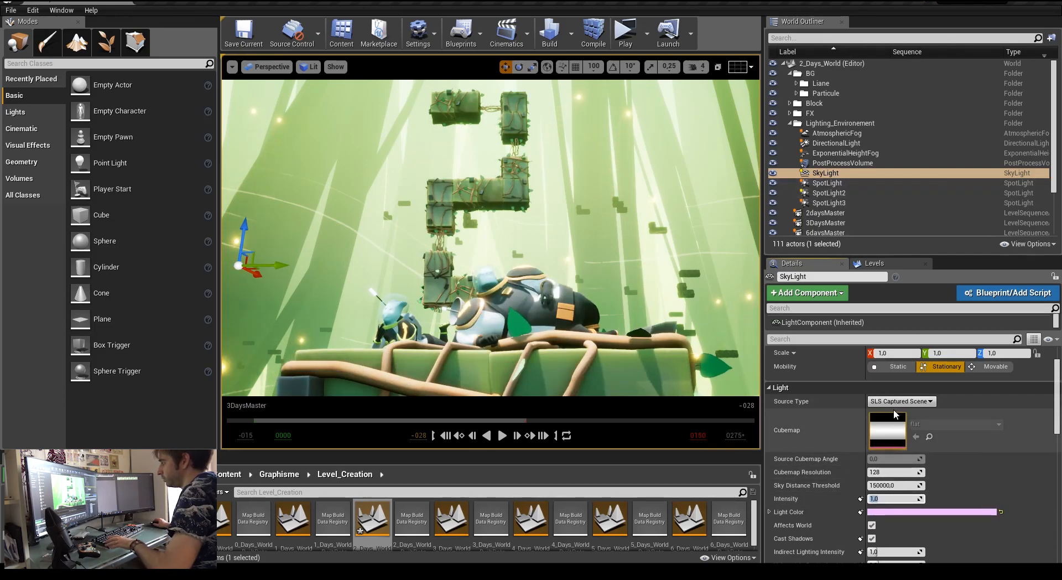
- Select SpotLight, SpotLight2 and SpotLight3 together and toggle their visibility off and on to compare the lighting
click(826, 183)
shift+click(828, 203)
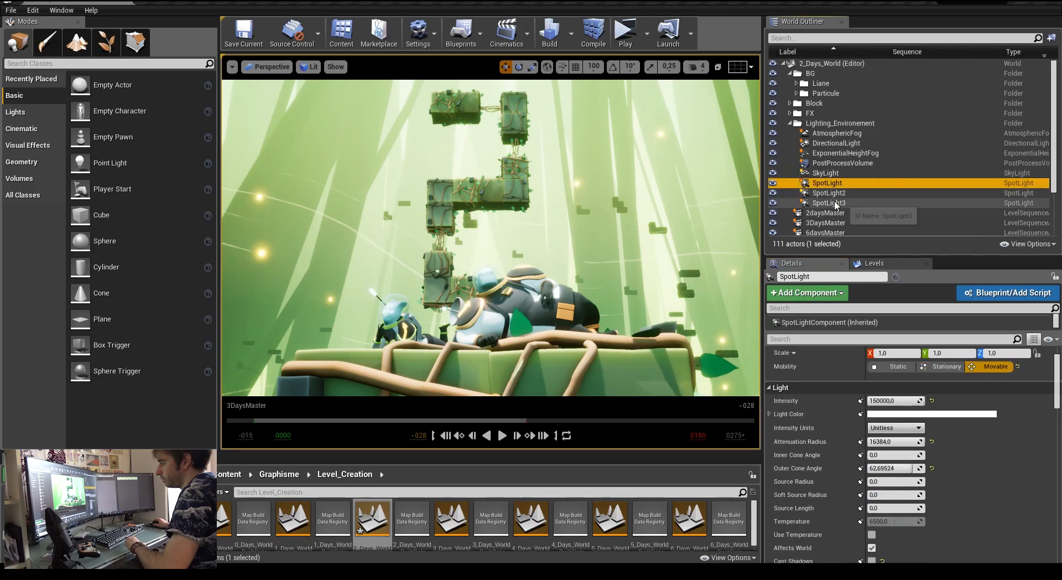
click(773, 193)
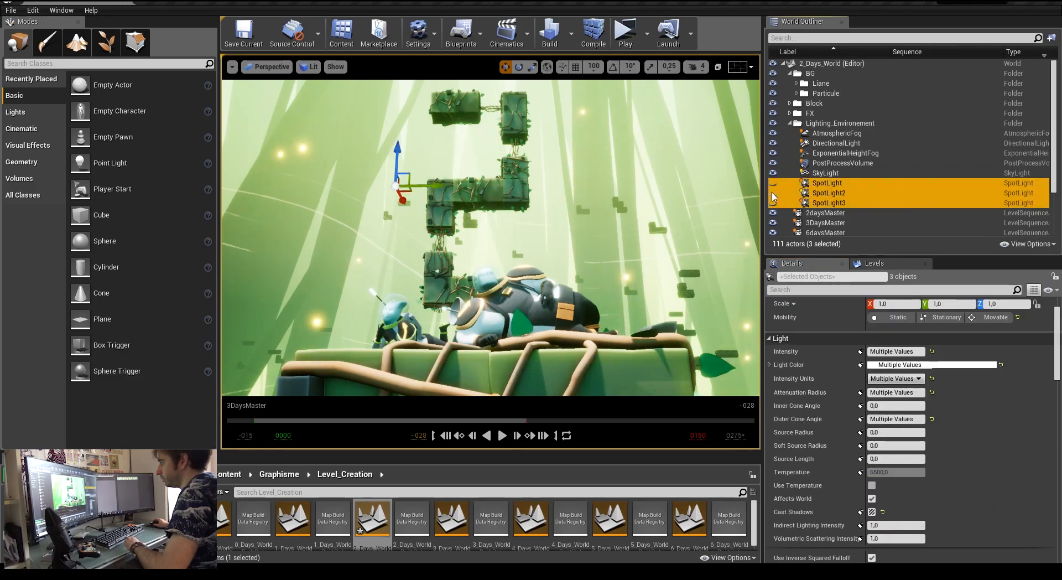
click(773, 193)
click(773, 193)
click(773, 193)
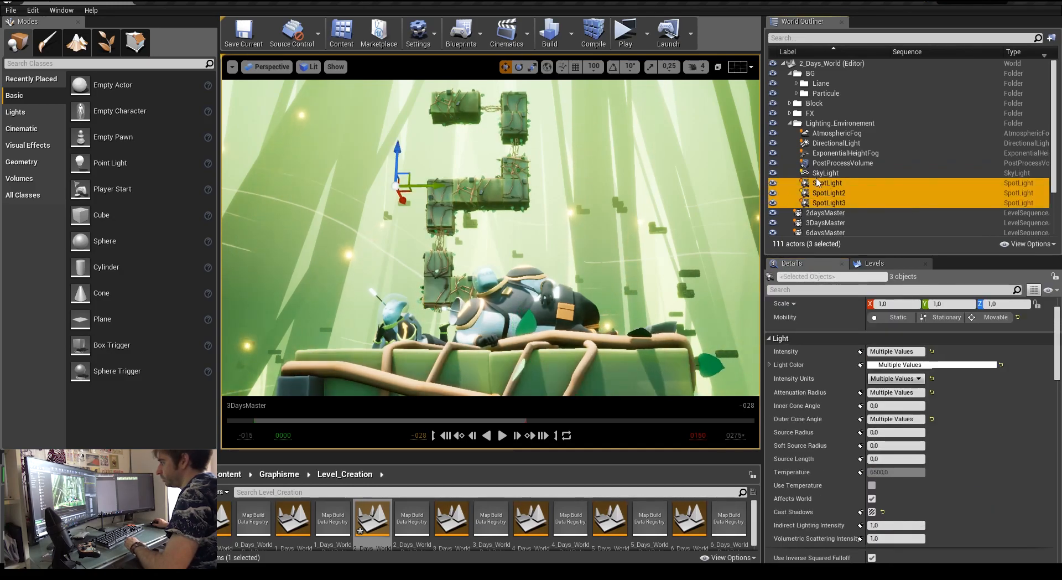
- Toggle the AtmosphericFog's visibility off and on to compare the depth, and select the PostProcessVolume to review its color grading settings
click(835, 133)
click(772, 133)
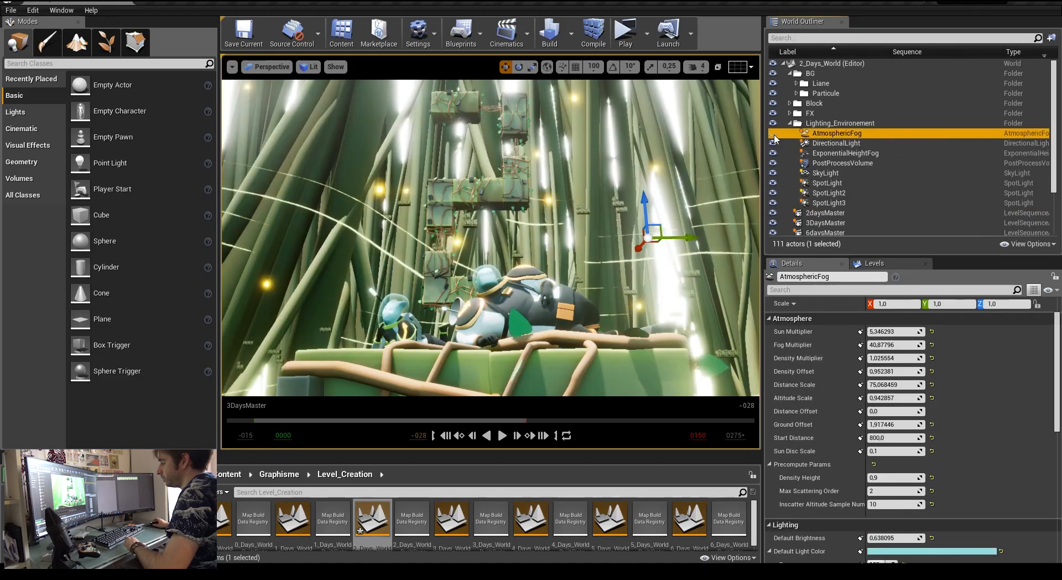
click(773, 133)
click(773, 133)
click(773, 134)
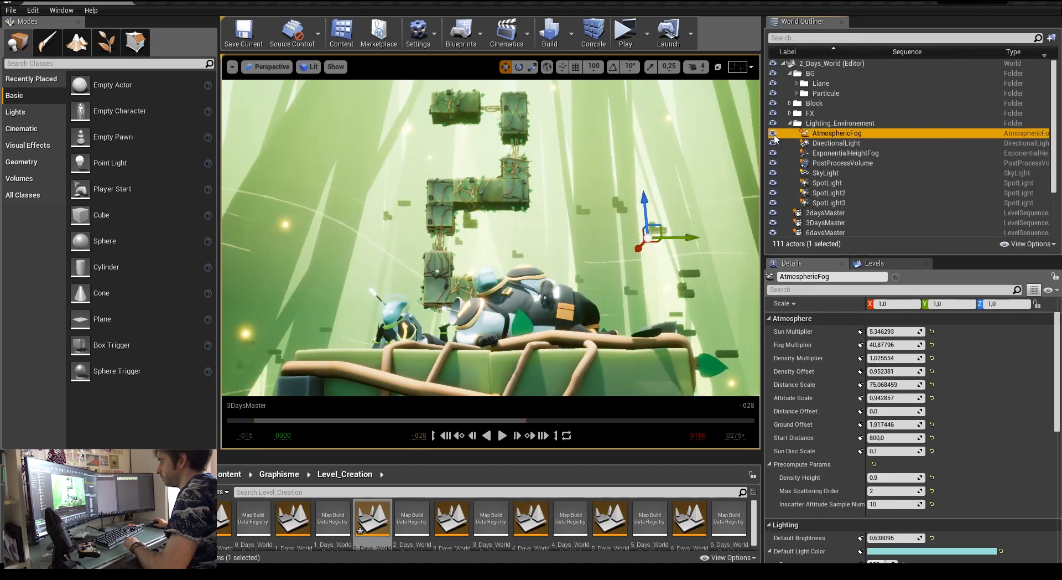
click(876, 164)
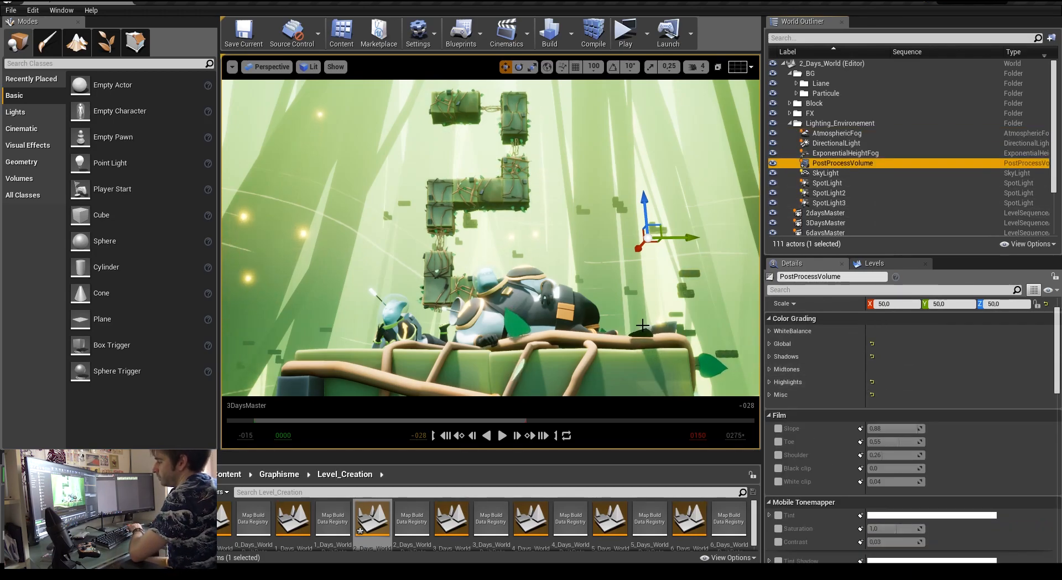
right_drag(600, 262, 623, 281)
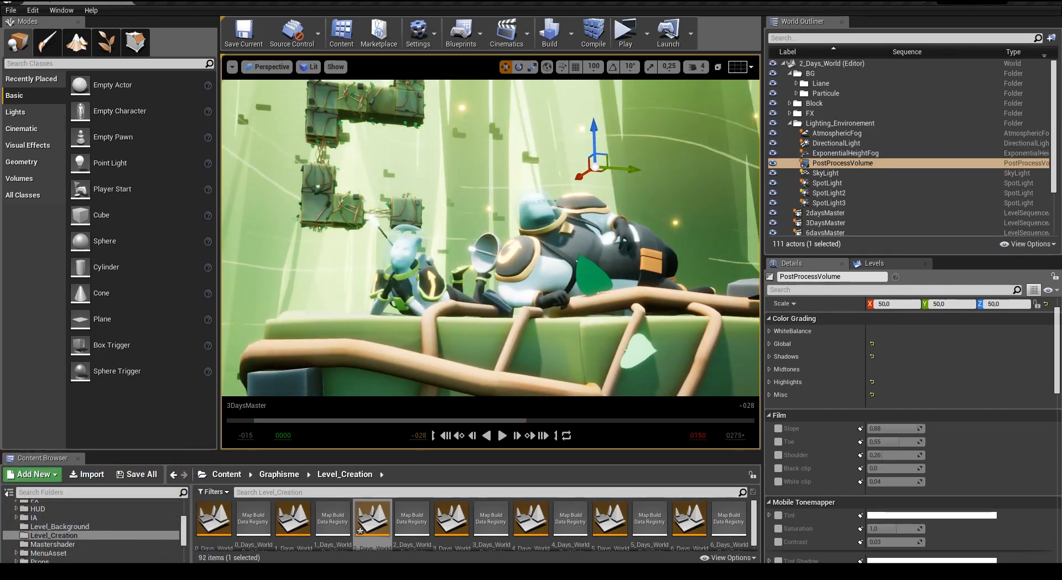
- Capture a high resolution screenshot of the camera view with a size multiplier of 5 and buffer visualization targets included
click(539, 237)
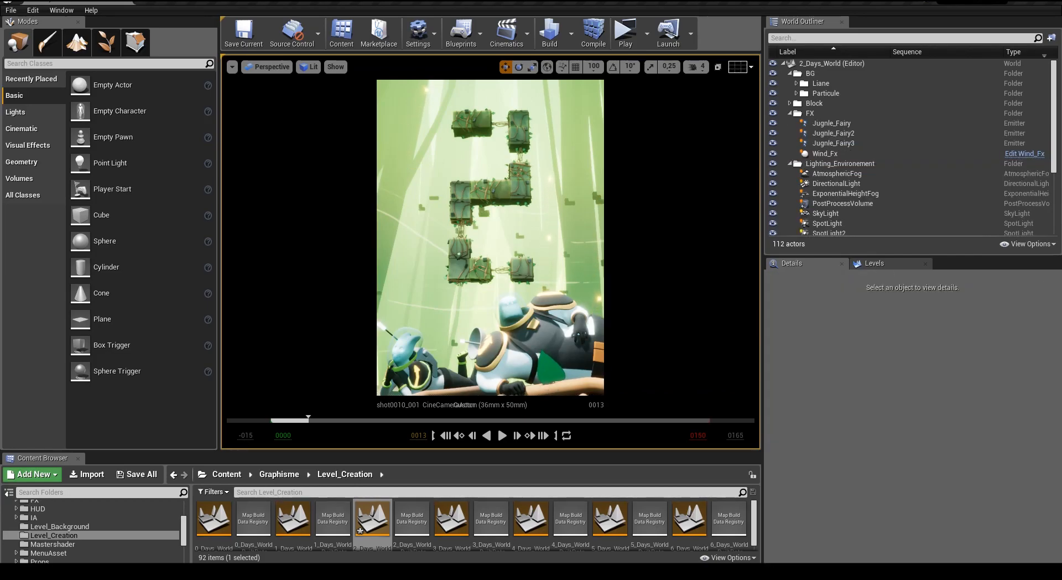
click(576, 228)
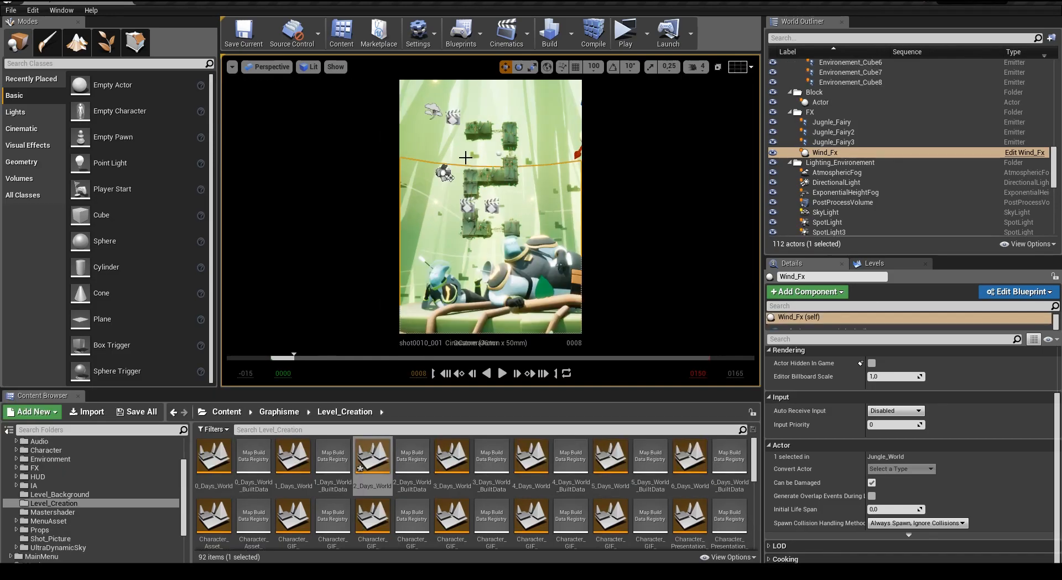
click(232, 67)
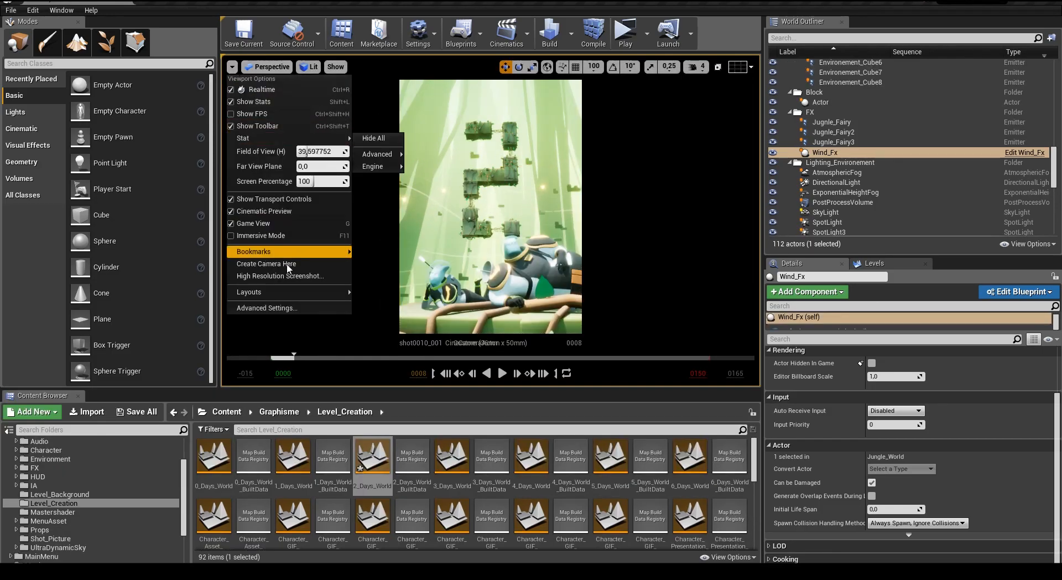
click(297, 279)
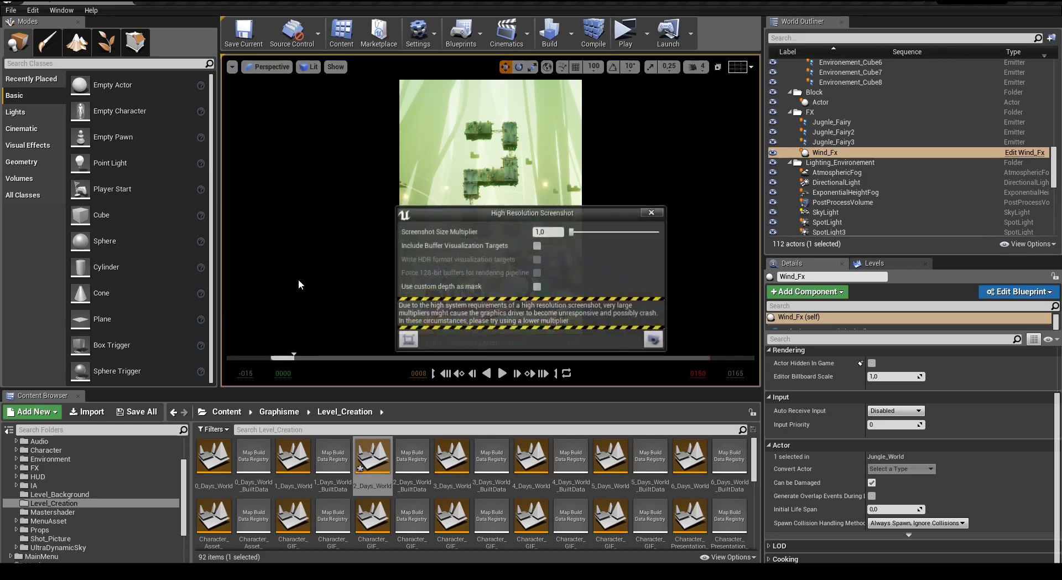
text(4)
key(Return)
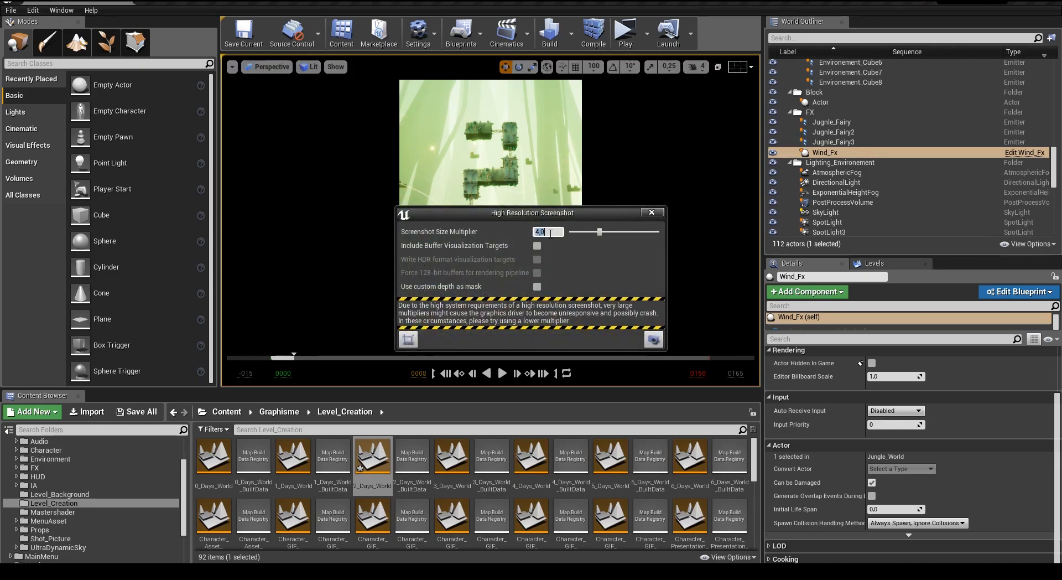
click(536, 247)
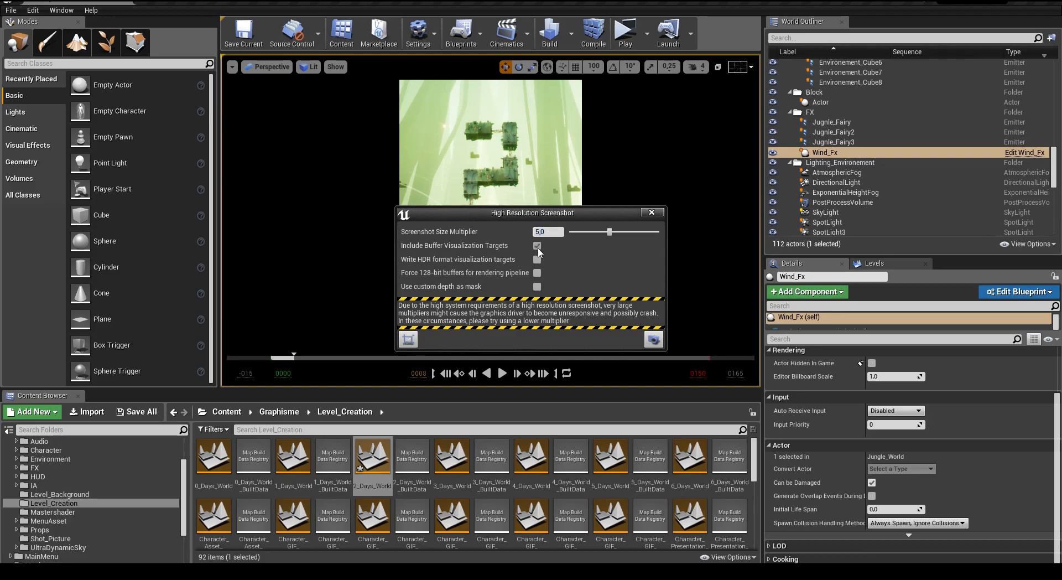
click(653, 338)
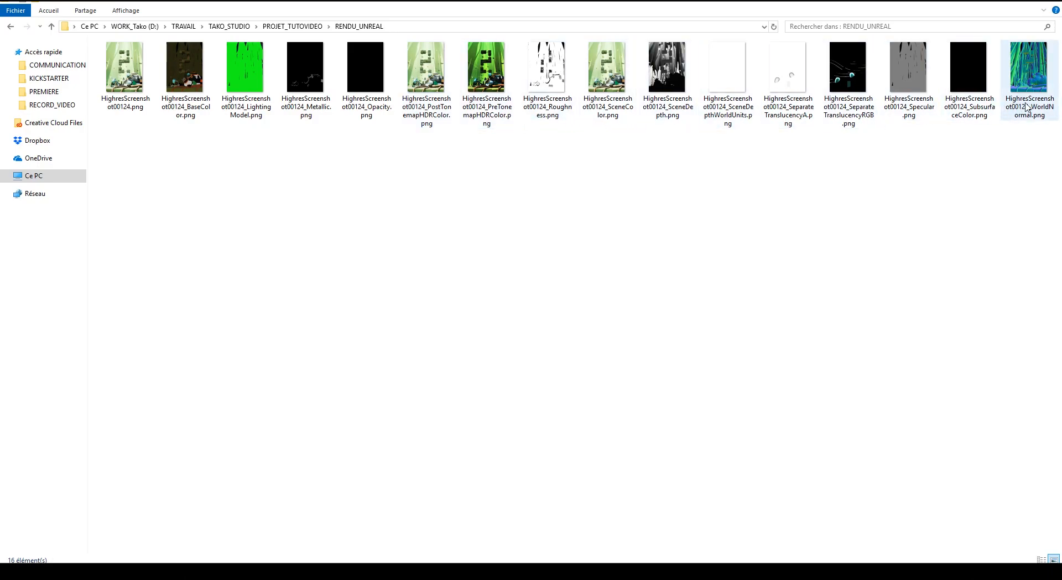
- Open HighresScreenshot00124.png from the RENDU_UNREAL folder and examine each exported render pass through to WorldNormal
click(126, 101)
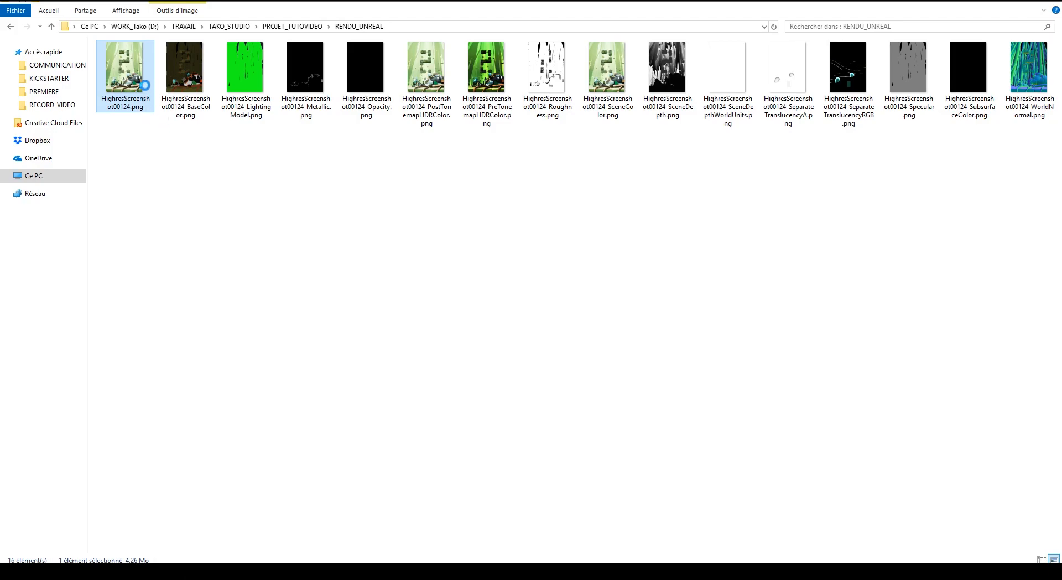
key(Right)
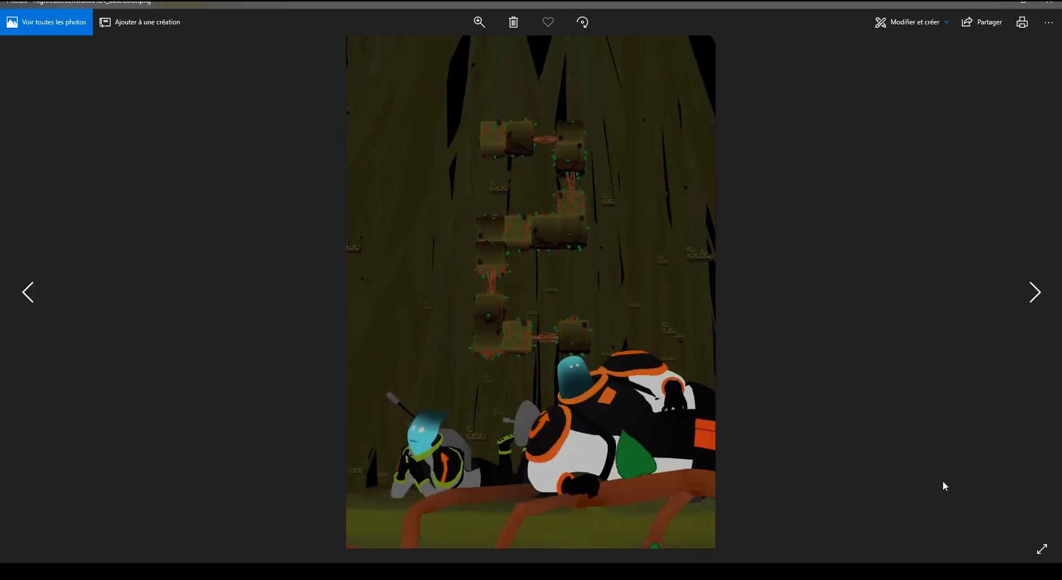
key(Right)
key(Right)
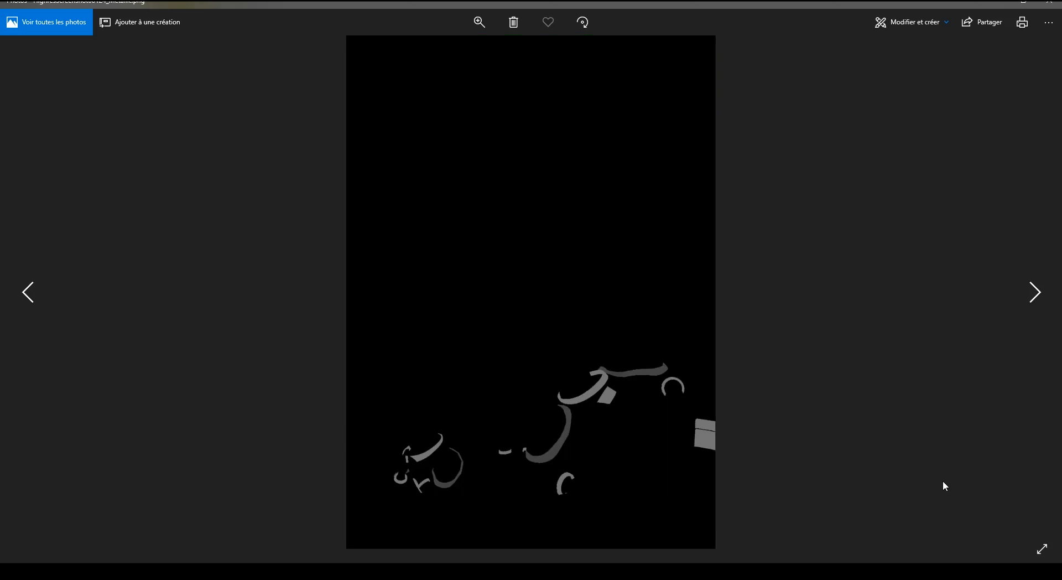
key(Right)
key(Right)
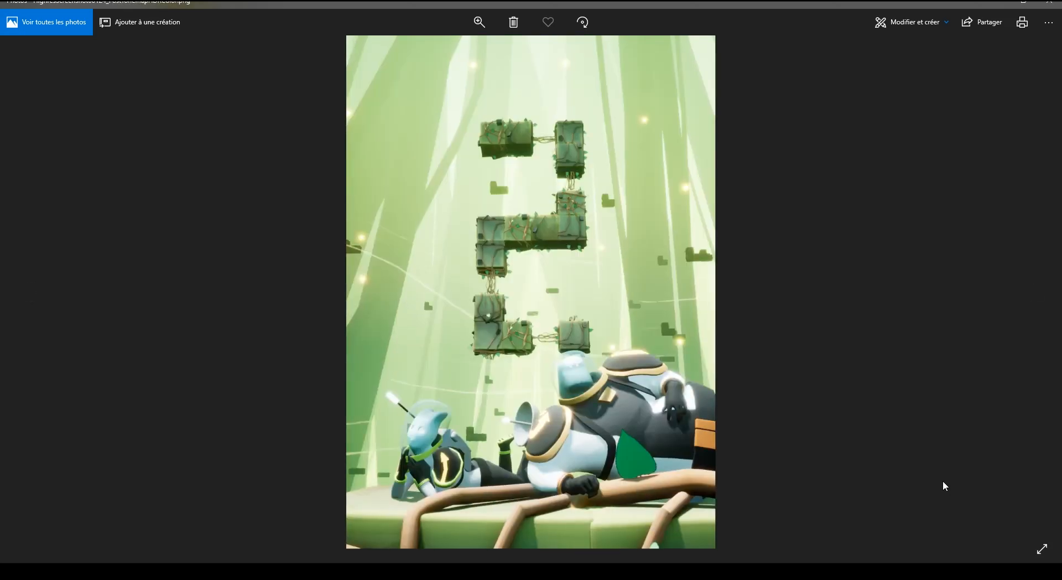
key(Right)
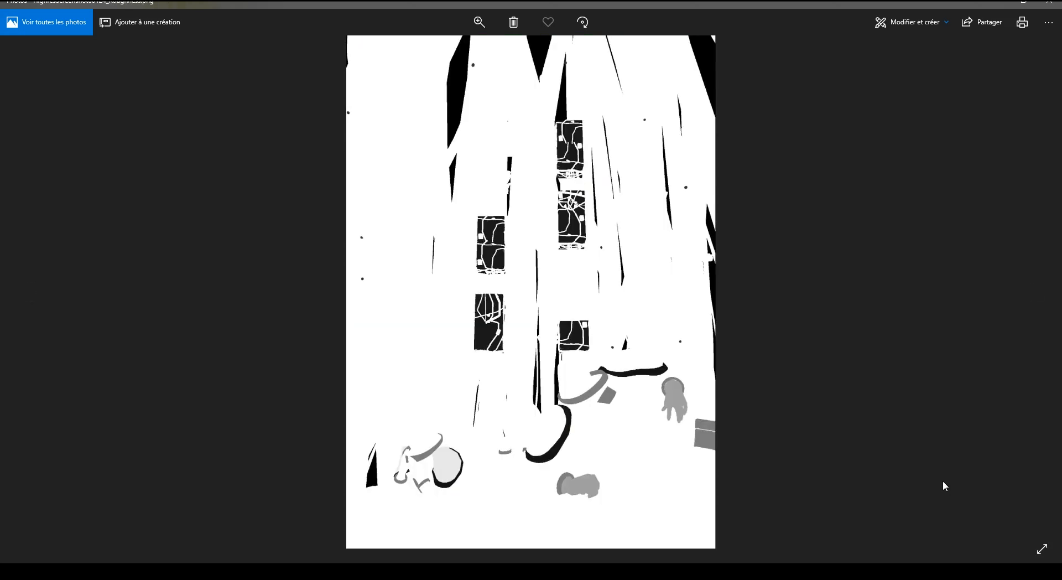
key(Right)
key(Right)
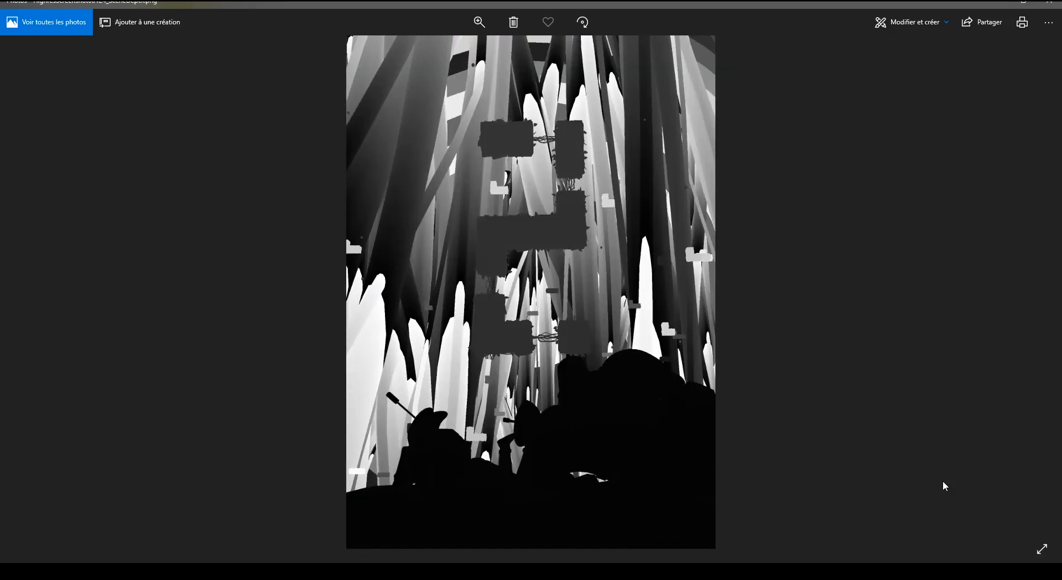
key(Right)
key(Right)
key(Right)
key(Right)
key(Right)
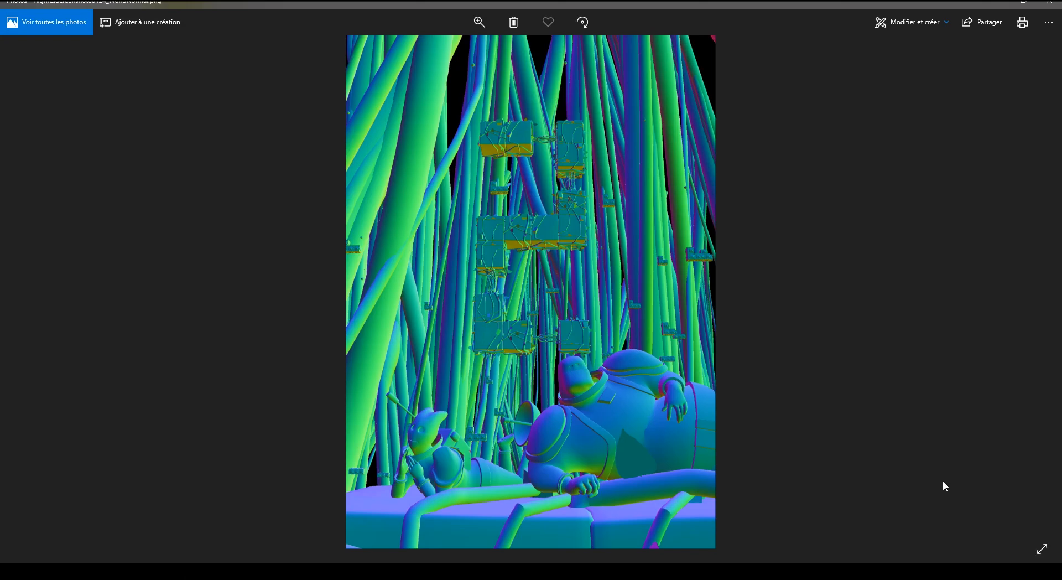
key(Right)
click(1051, 3)
- Switch to Photoshop and toggle the brightness/contrast and three curves layers off and on in 2_days_vertical.psd to compare the grading
click(657, 359)
click(398, 572)
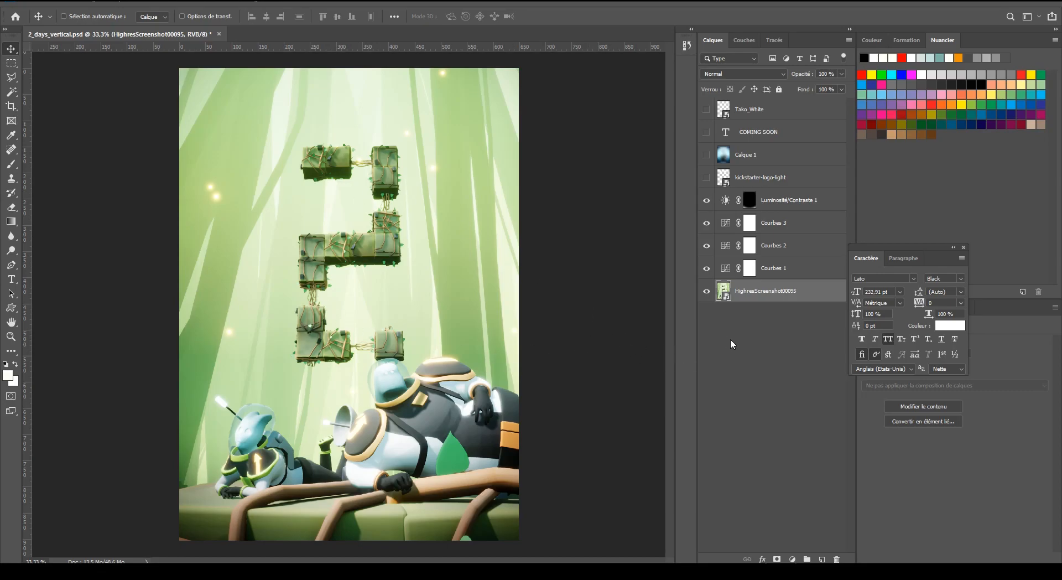
drag(707, 200, 712, 278)
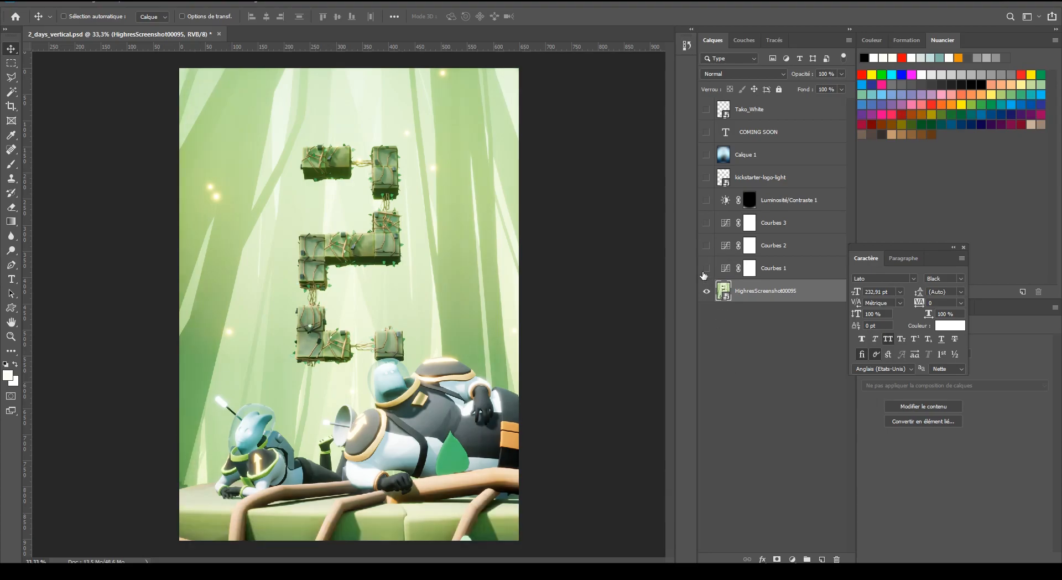
drag(706, 275, 709, 208)
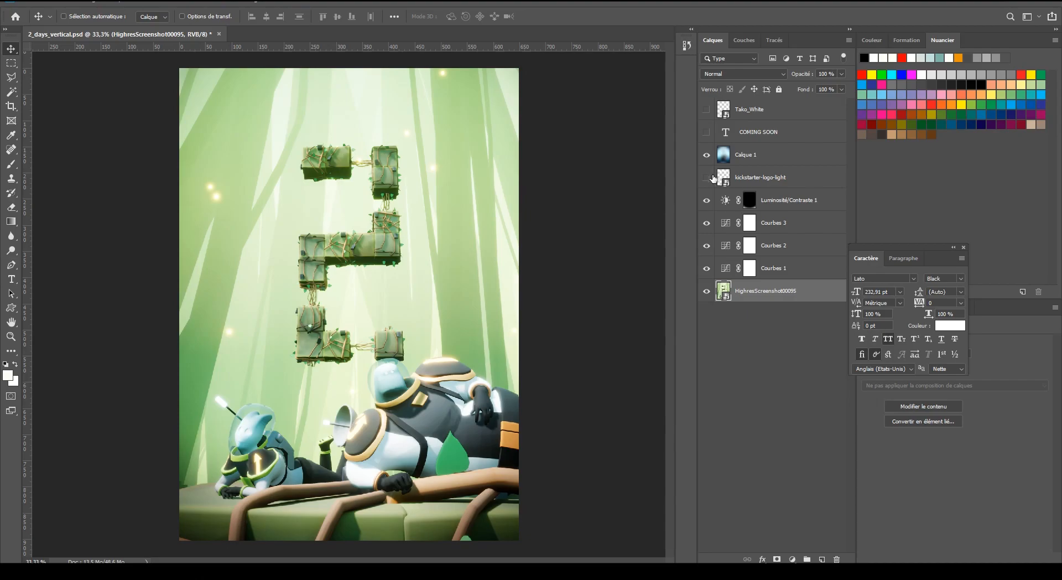
- Show the kickstarter-logo-light layer and toggle the visibility of the Tako_White, COMING SOON and Calque 1 layers
click(707, 178)
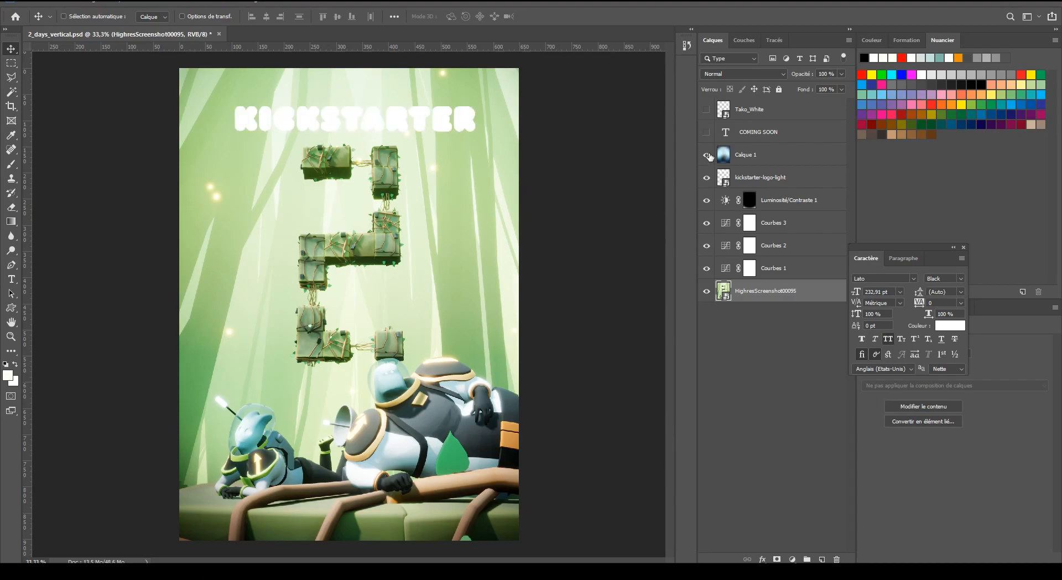
click(708, 110)
drag(708, 110, 712, 178)
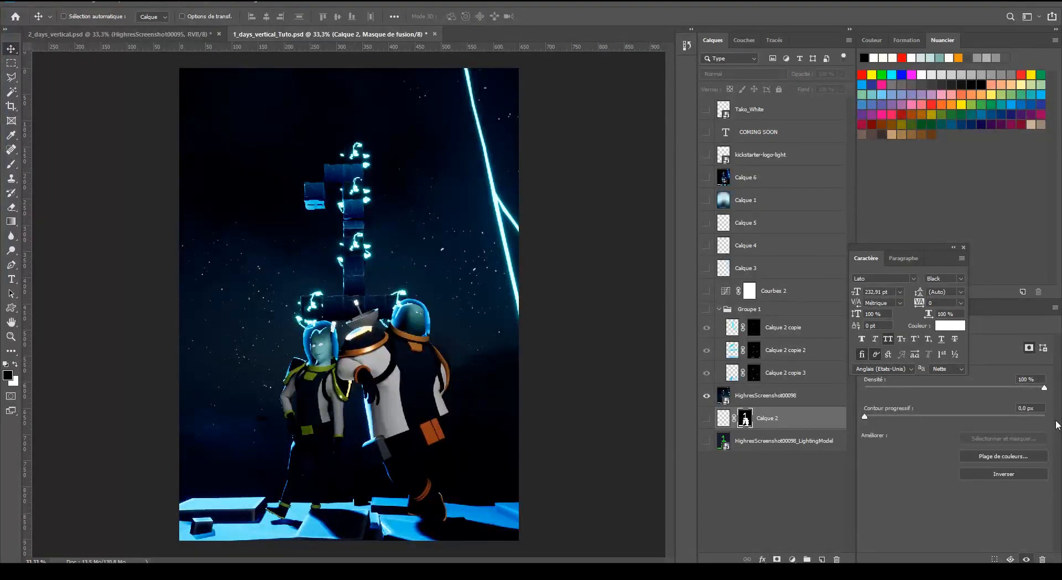
- Toggle the visibility of Groupe 1 in 1_days_vertical_Tuto.psd to compare the image with and without the blue rim lighting
click(706, 309)
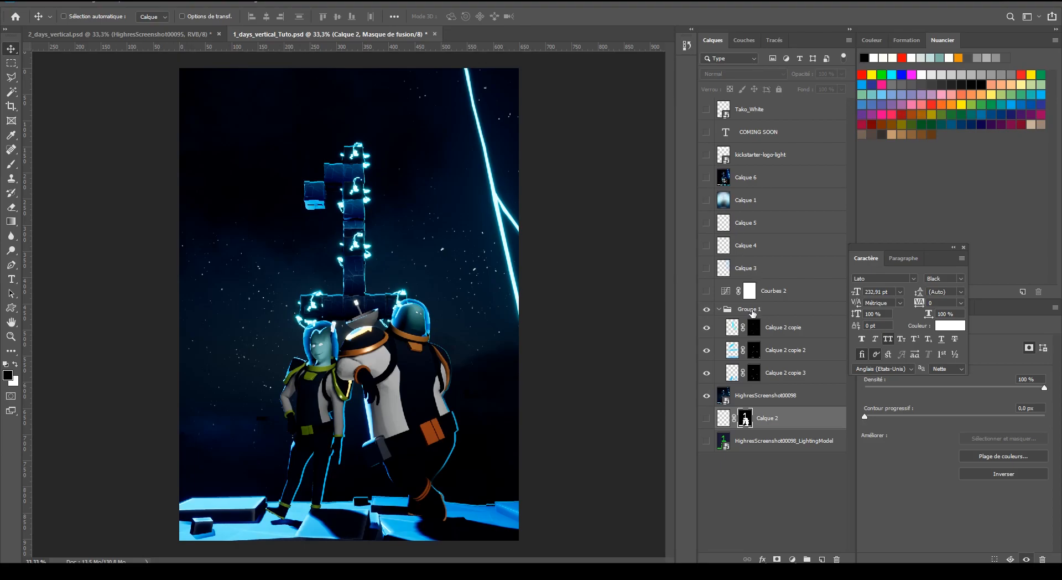
click(707, 309)
click(706, 309)
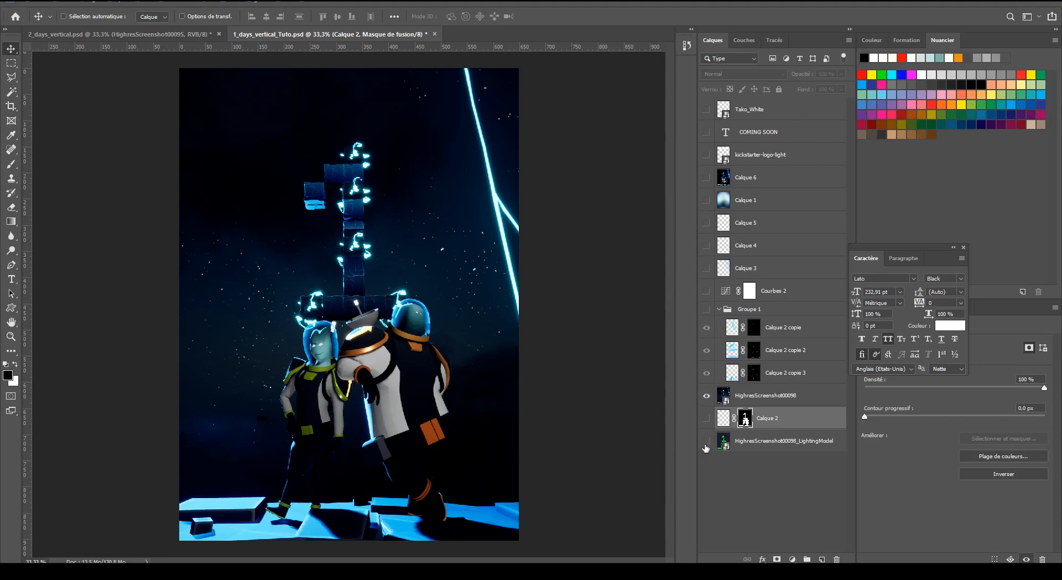
- Magic Wand-select the green silhouette on the HighresScreenshot00098_LightingModel layer, hiding that layer and showing HighresScreenshot00098 once the selection is made
click(706, 395)
click(706, 442)
click(739, 445)
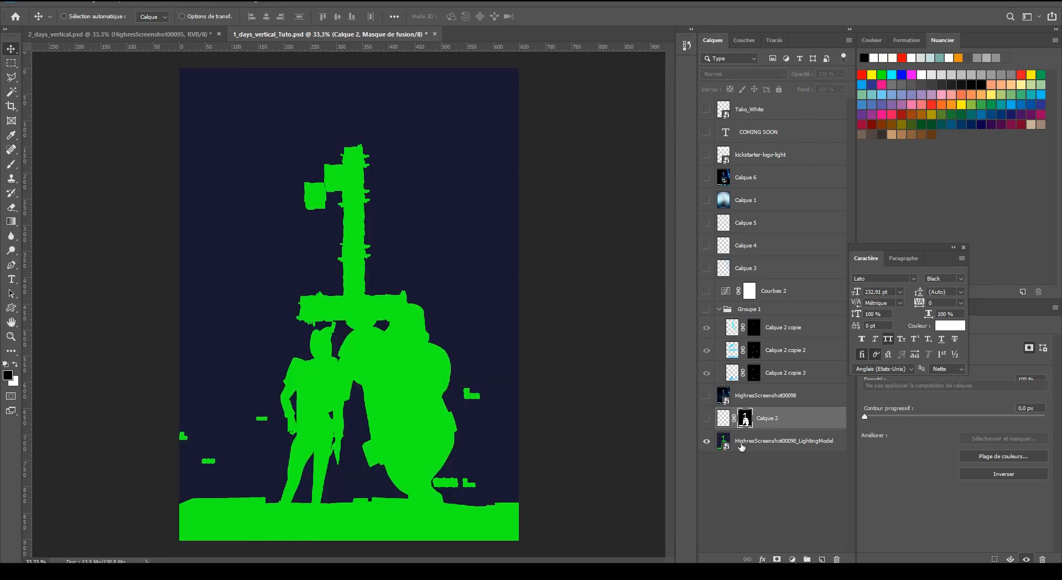
key(w)
click(395, 360)
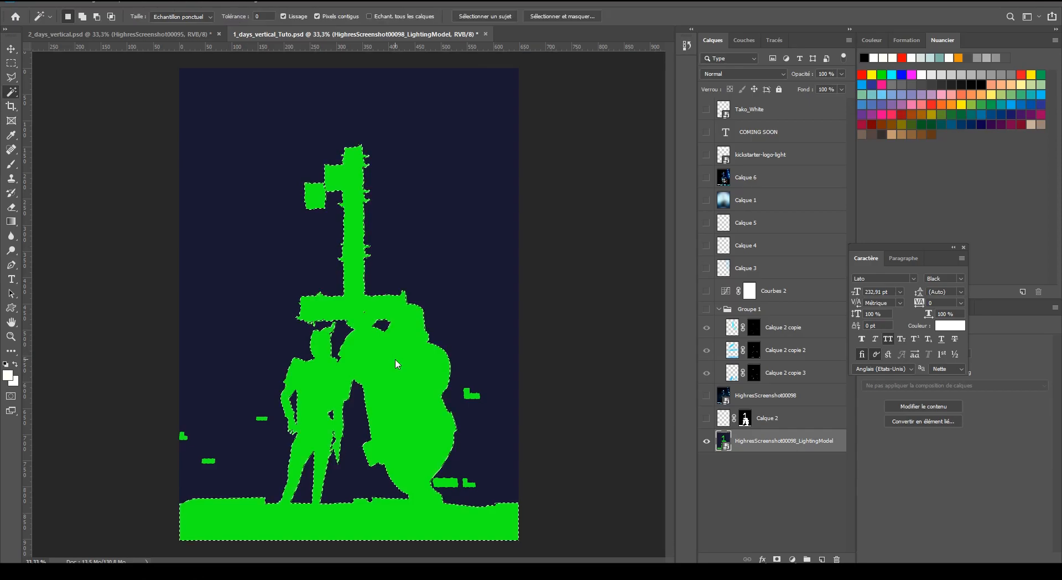
click(706, 395)
click(706, 441)
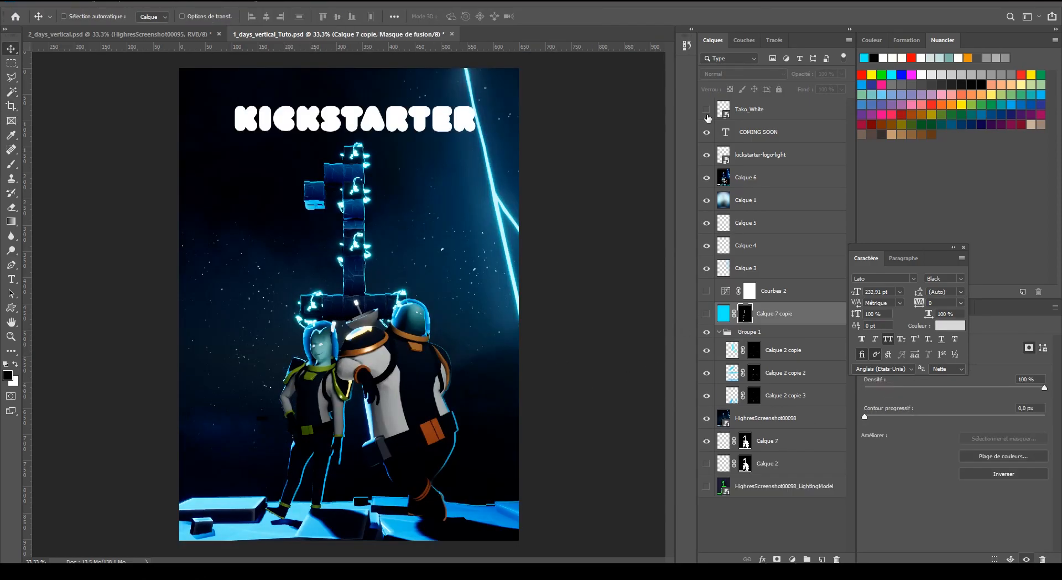
- Show the Tako_White logo layer on the poster
click(706, 111)
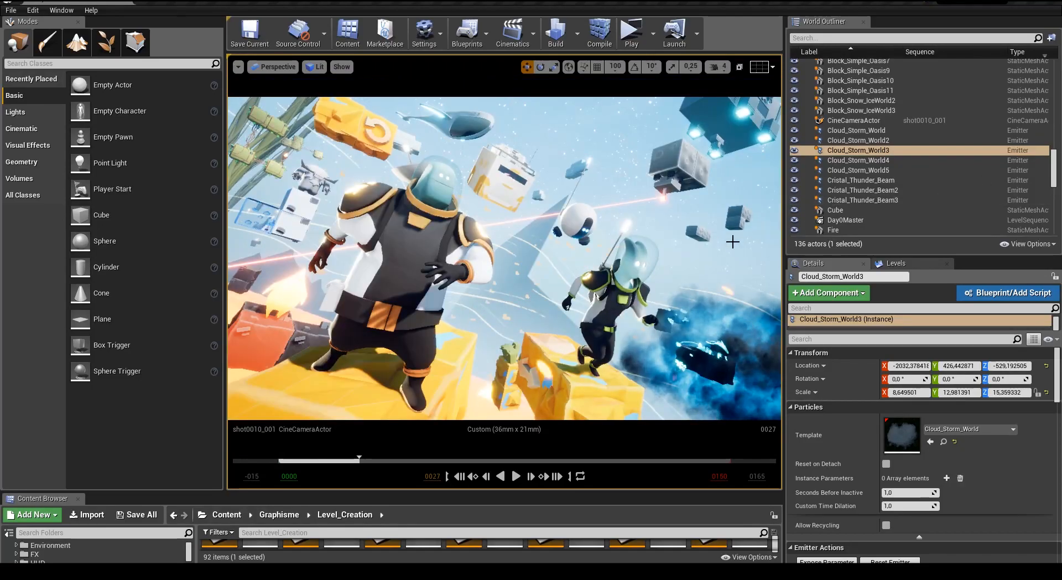
- Switch to the Unreal Editor, select Ultra_Dynamic_Sky_BP in the camera view and toggle game view
click(692, 245)
key(g)
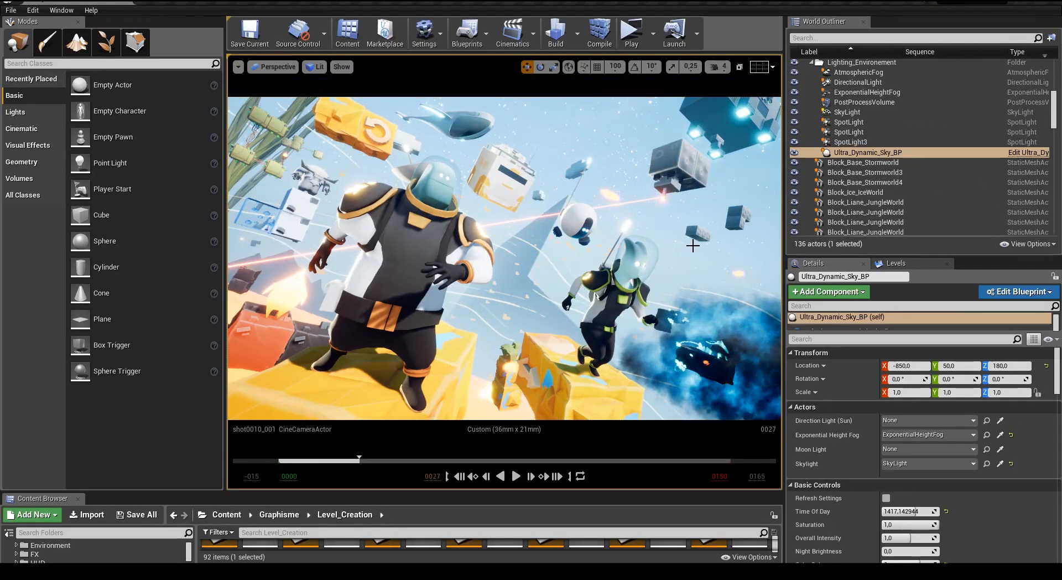